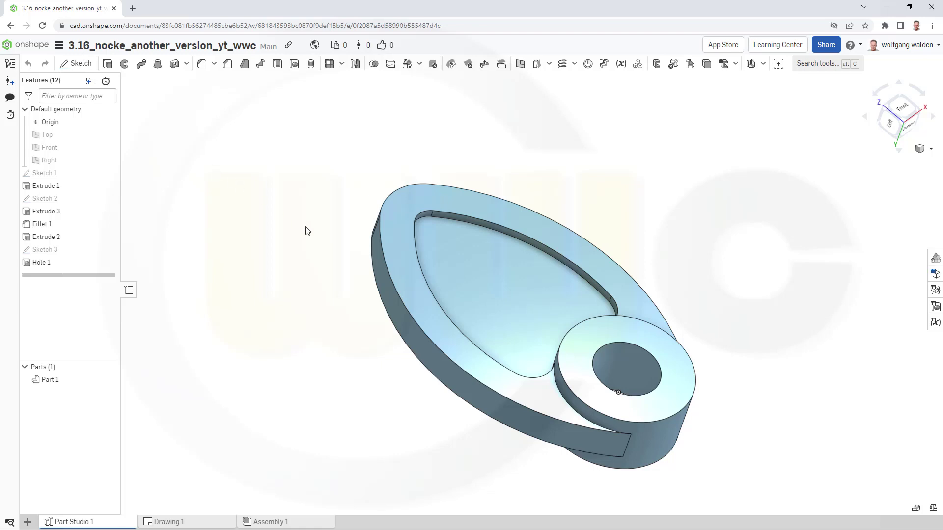
Step: Orbit the cam plate model to view it from another angle
middle_click_drag(307, 280, 318, 265)
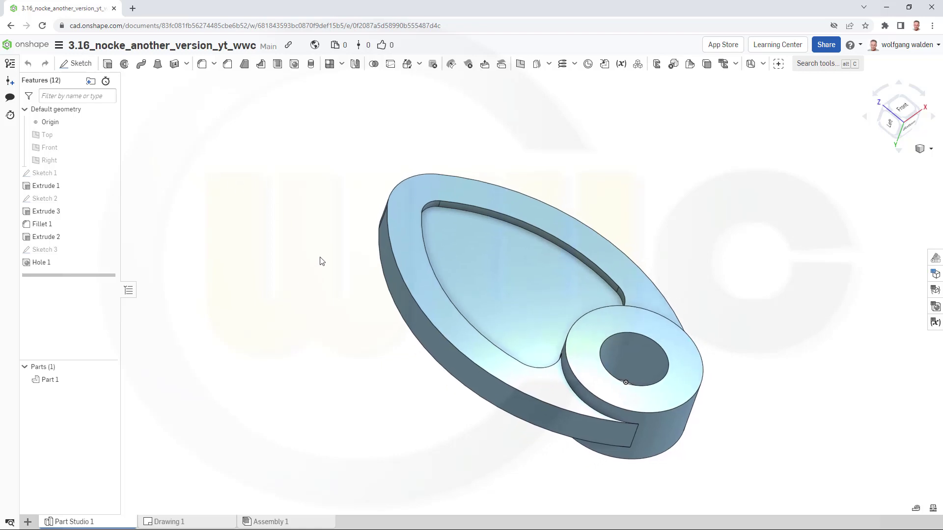
right_click_drag(320, 261, 311, 275)
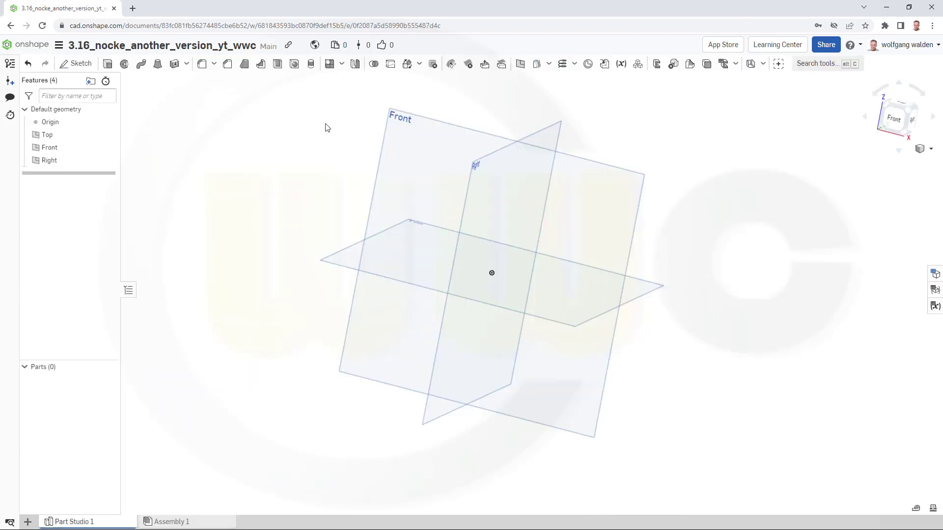
Step: On the Front plane, sketch a Ø40 circle at the origin and a Ø32 circle above it
left_click(77, 71)
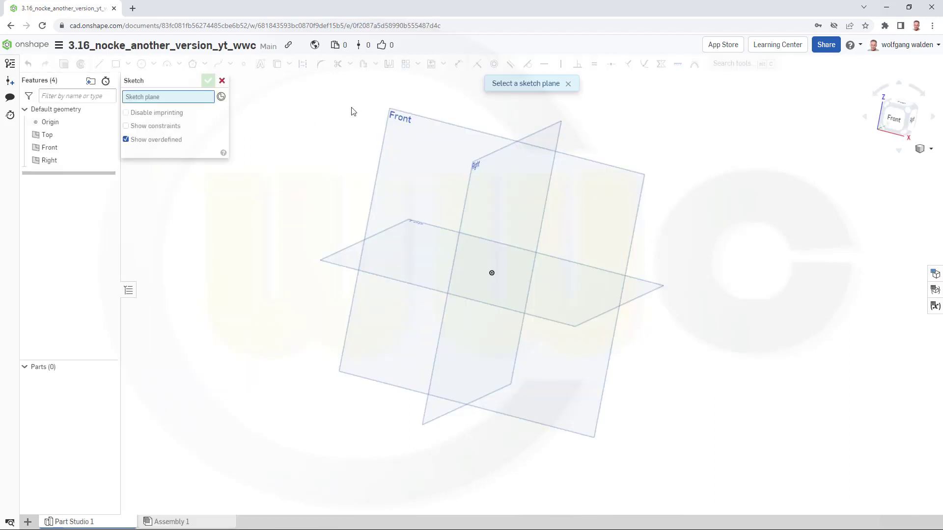
left_click(435, 119)
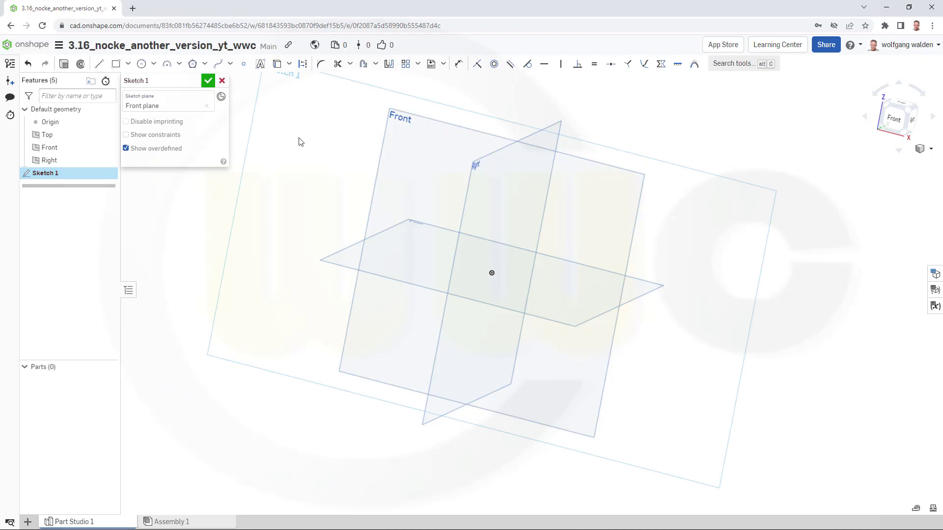
left_click(895, 118)
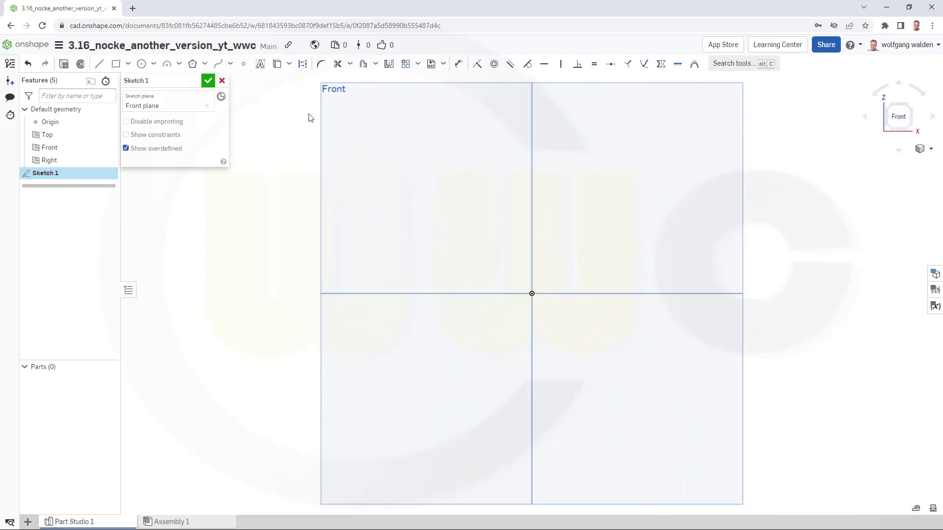
left_click(141, 64)
left_click(532, 293)
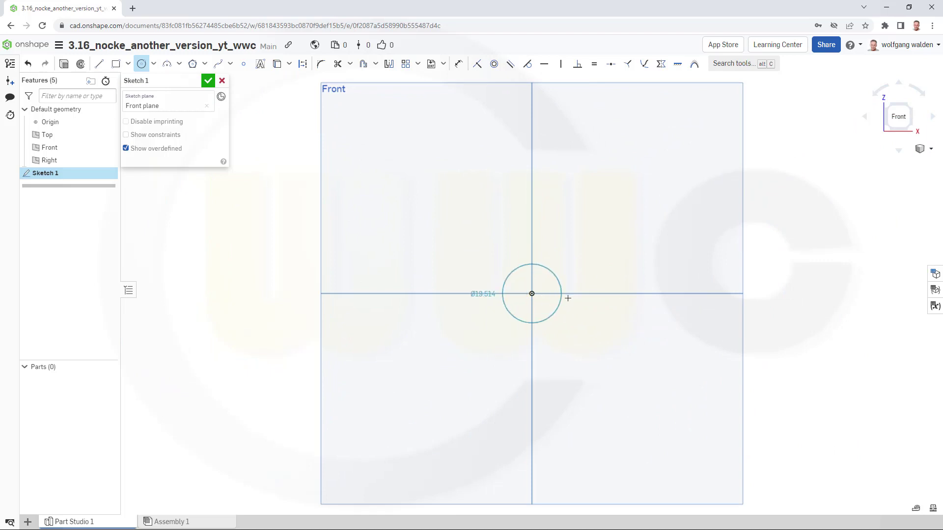
left_click(589, 298)
type("40")
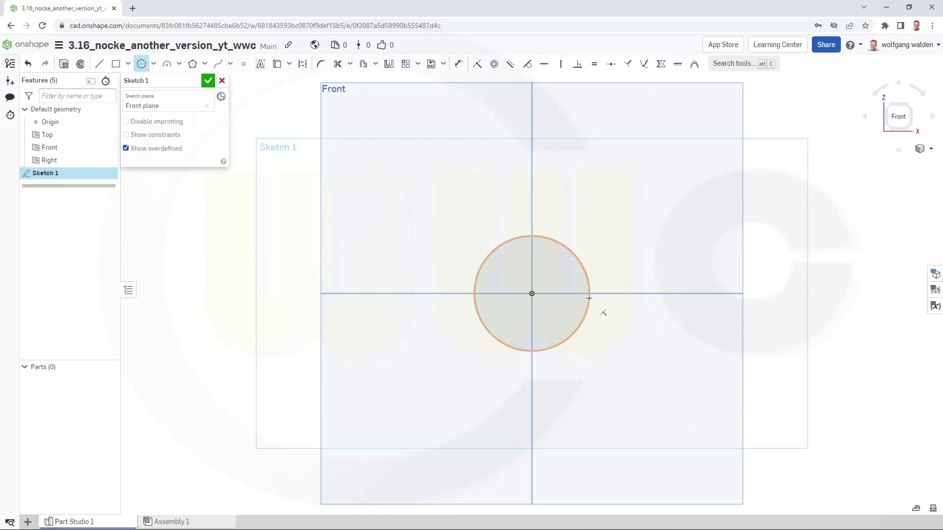
key("Return")
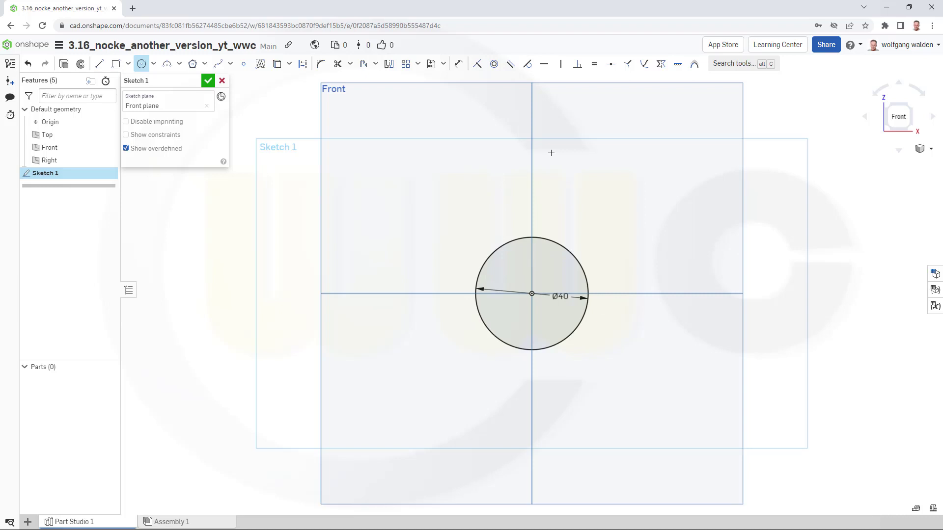
left_click(532, 125)
left_click(568, 146)
type("32")
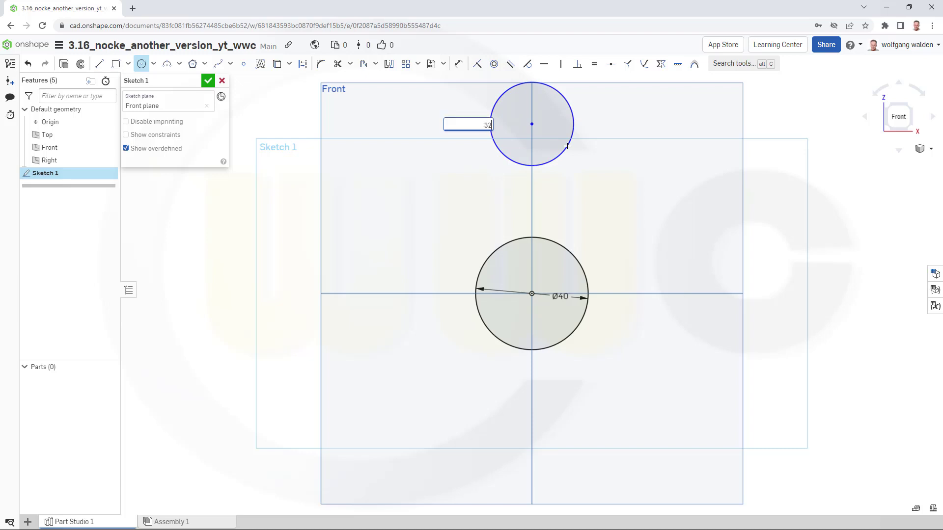
key("Return")
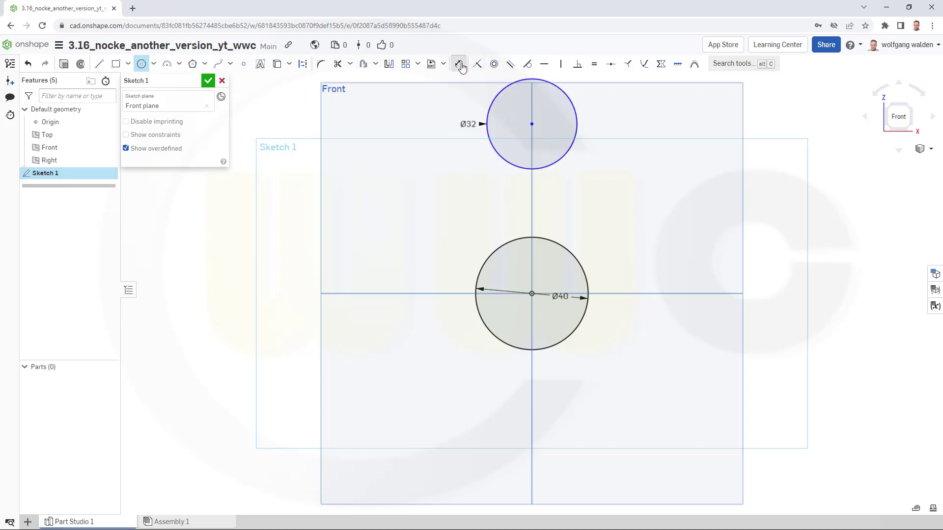
Step: Dimension the vertical distance between the two circle centres as 72 mm
left_click(458, 64)
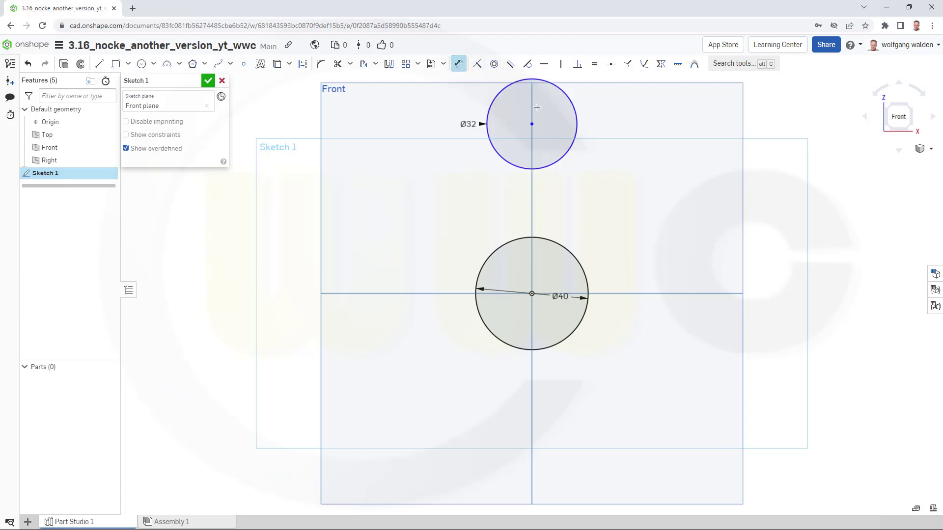
left_click(532, 293)
left_click(532, 124)
left_click(629, 227)
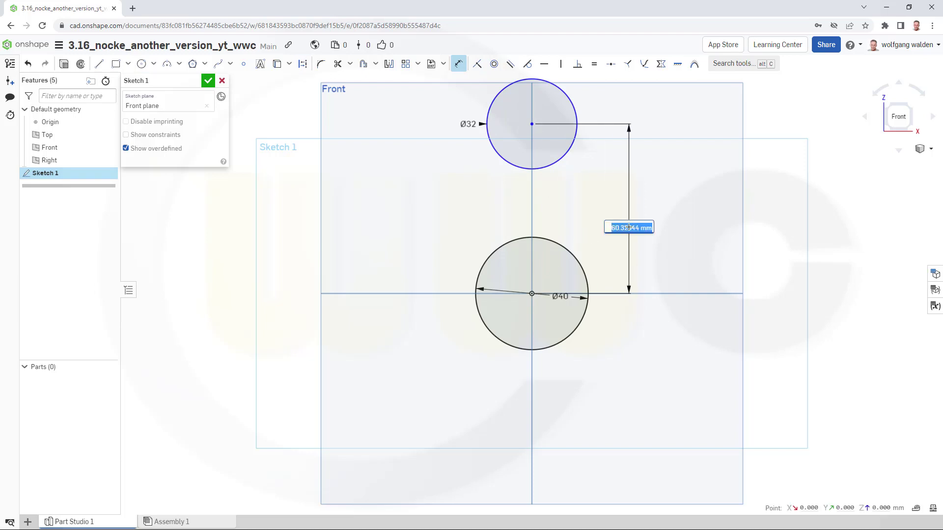
type("72")
key("Return")
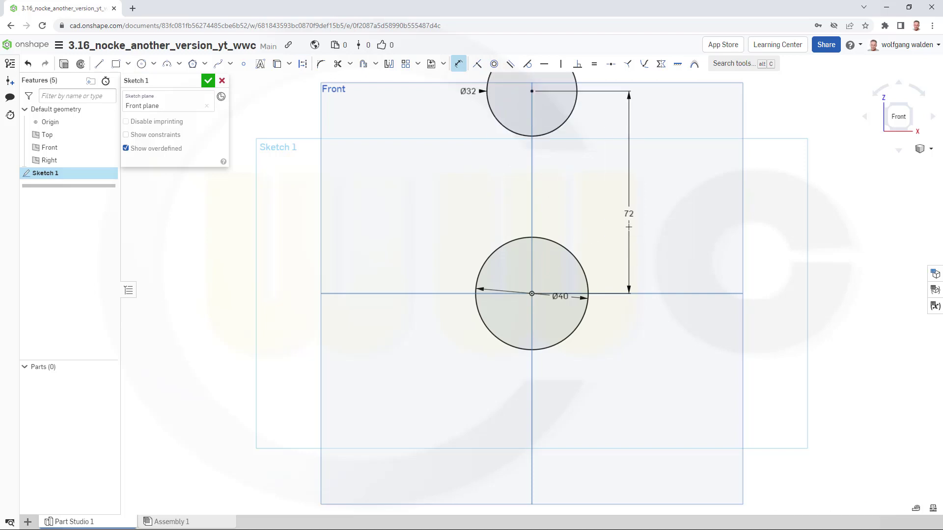
scroll(599, 197, "down", 2)
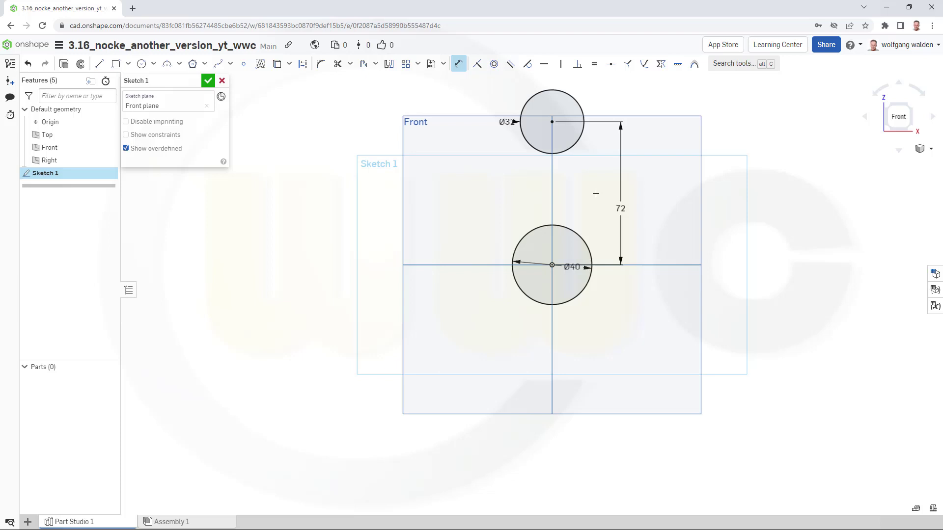
middle_click_drag(596, 193, 591, 266)
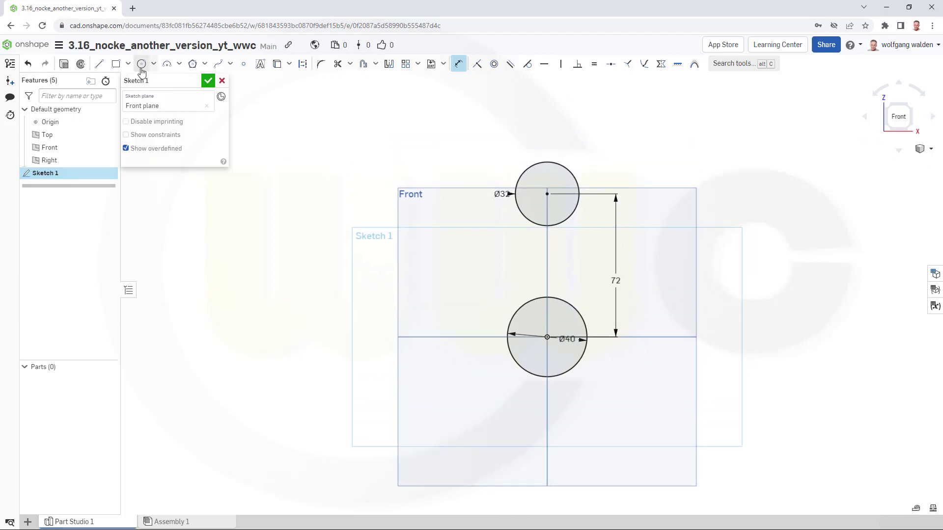
Step: Draw two large overlapping circles, Ø140 and Ø130, and shift their centres left
left_click(142, 71)
left_click(542, 268)
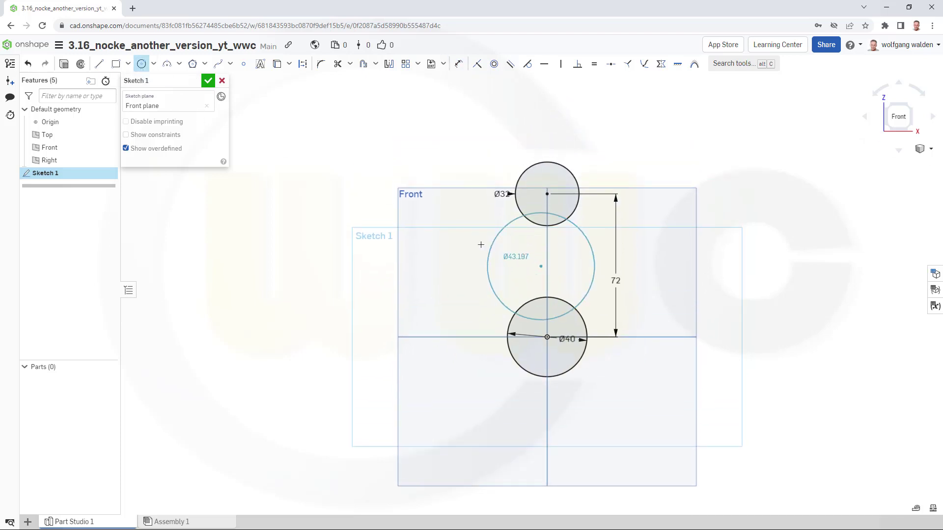
left_click(413, 219)
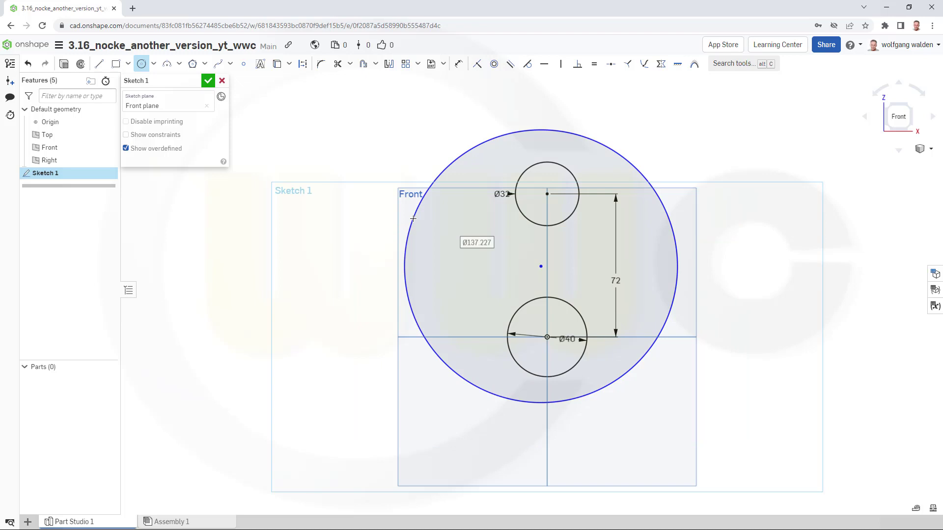
type("140")
key("Return")
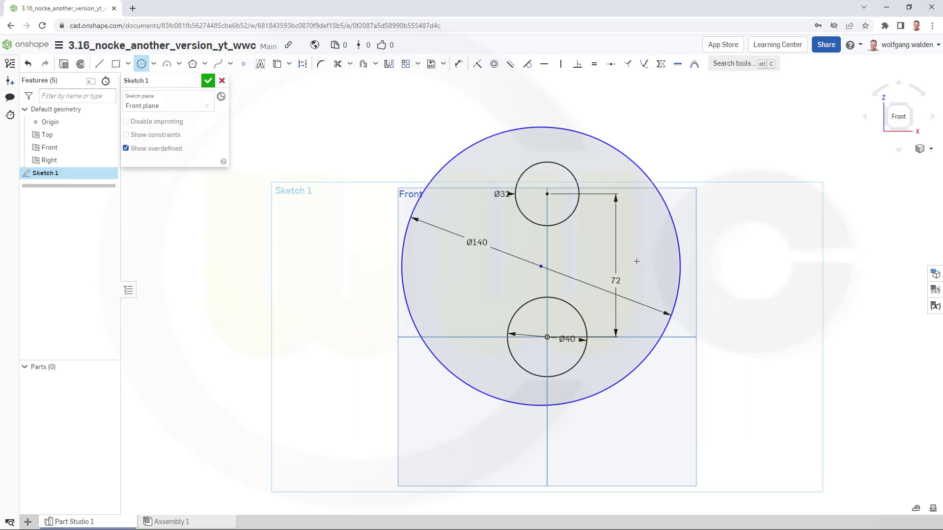
left_click(636, 261)
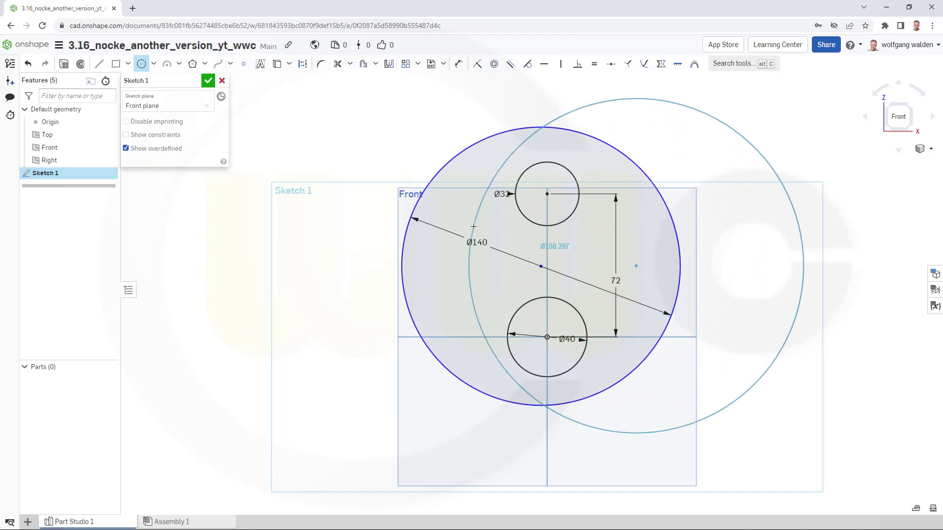
left_click(472, 226)
type("130")
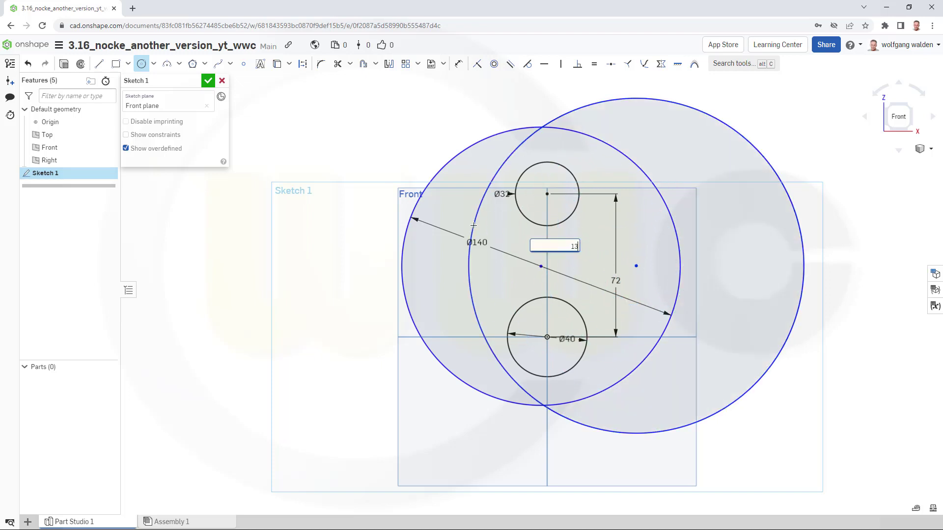
key("Return")
key("Escape")
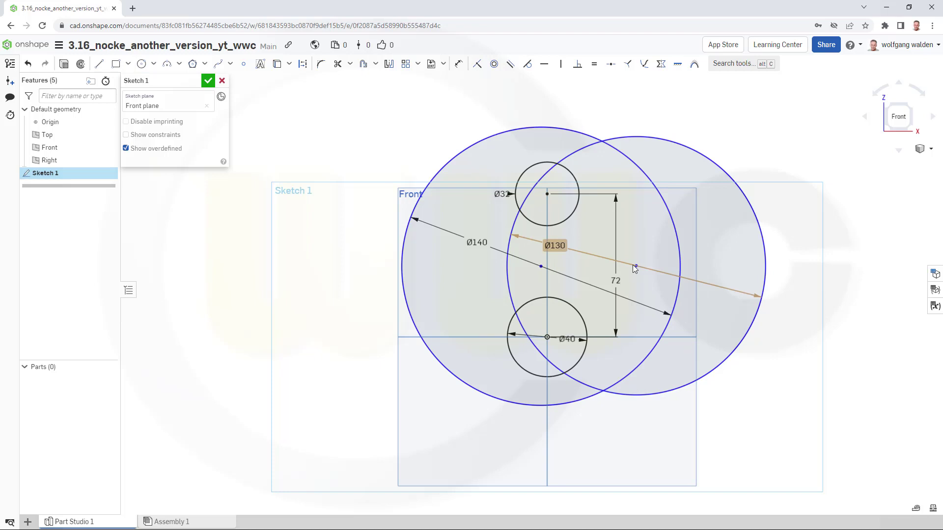
left_click_drag(635, 264, 598, 274)
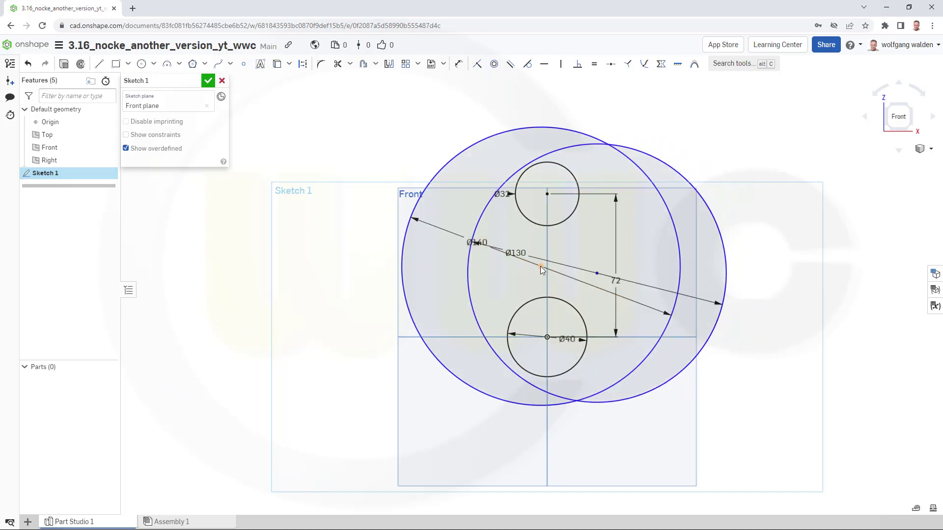
left_click_drag(541, 267, 479, 274)
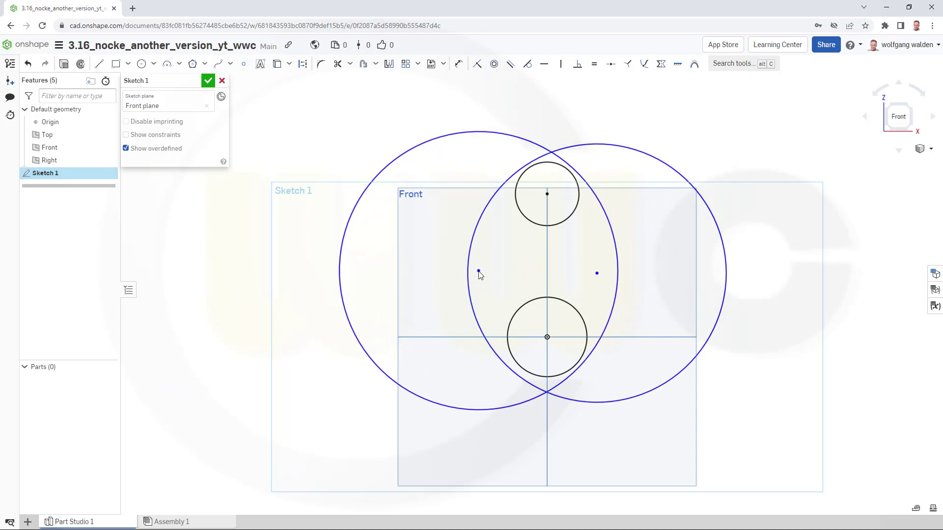
Step: Make the Ø140 and Ø130 circles tangent to the Ø32 and Ø40 circles
left_click(530, 68)
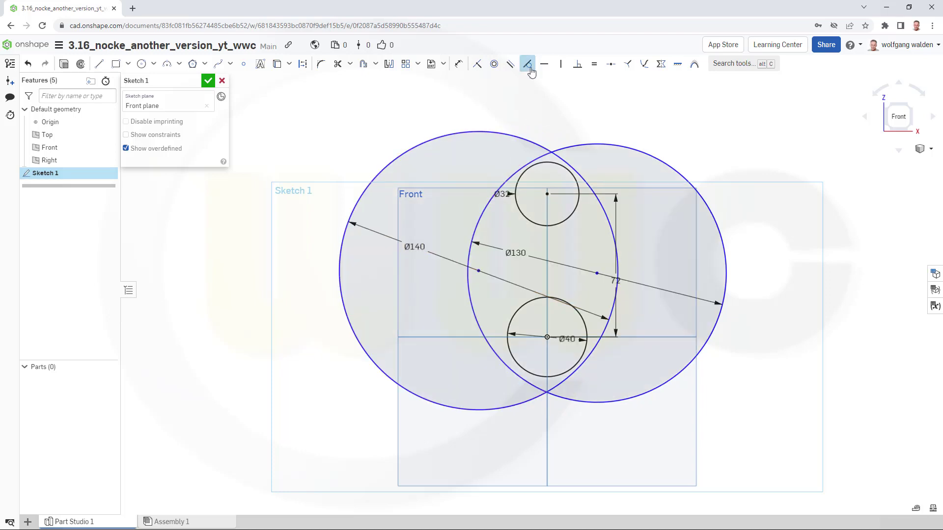
left_click(567, 163)
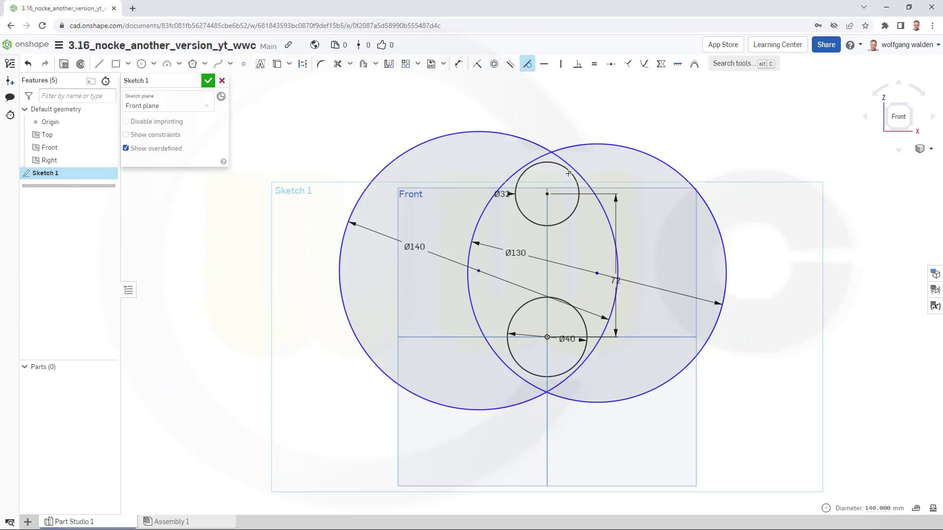
left_click(527, 169)
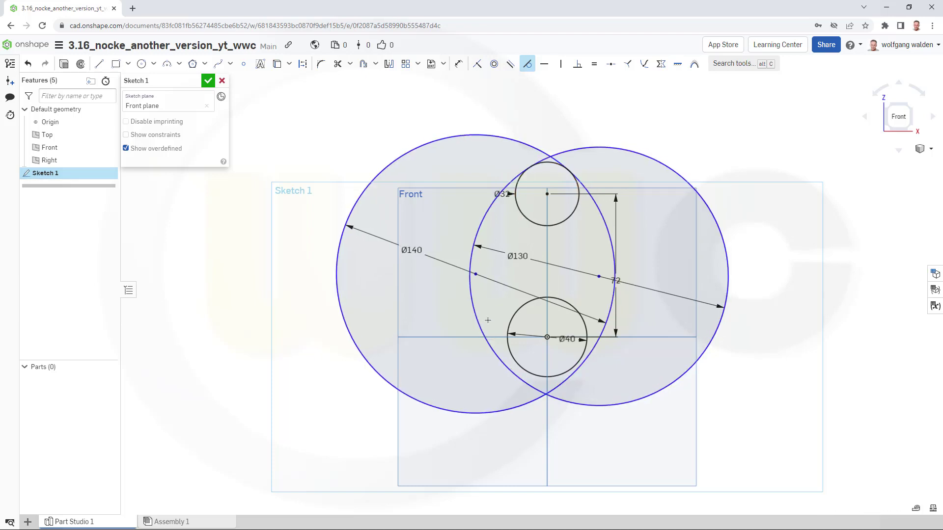
left_click(499, 360)
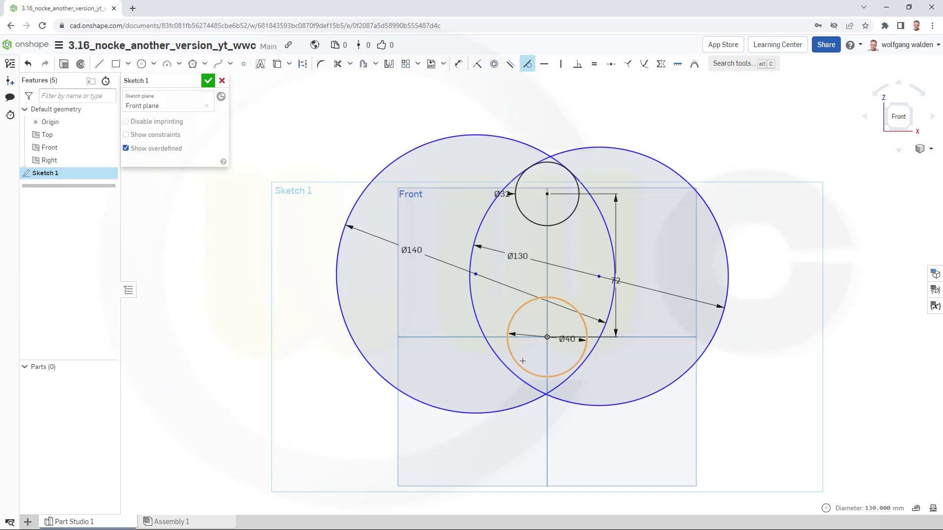
left_click(520, 364)
left_click(580, 368)
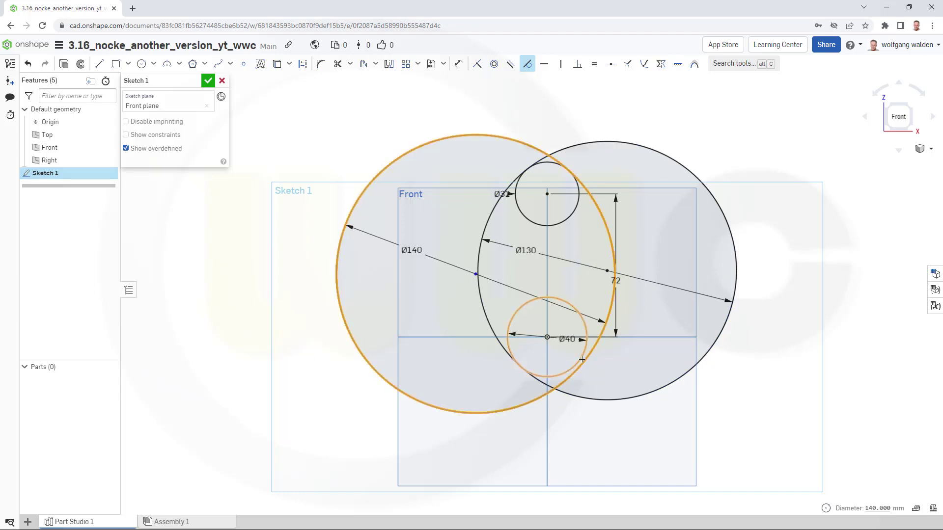
left_click(582, 360)
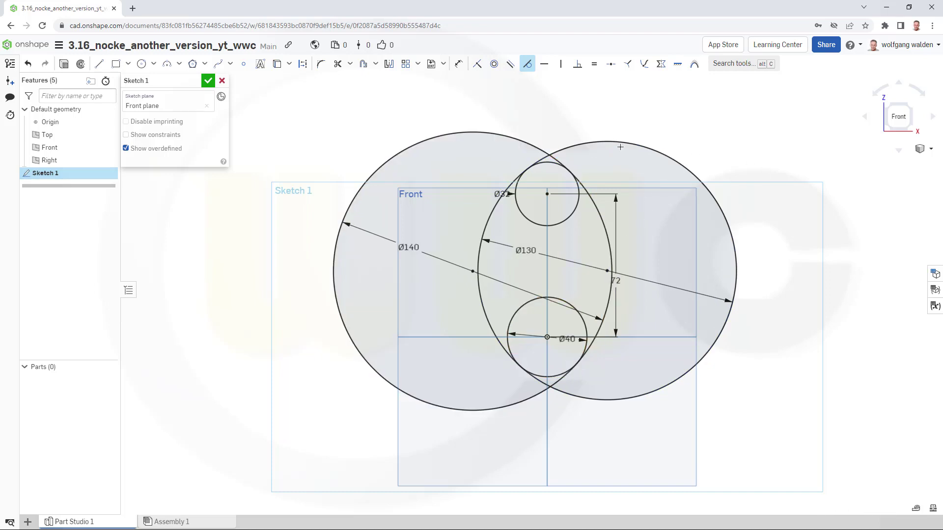
Step: Trim away the outer circle arcs and the top pointed tip lines
left_click(337, 64)
left_click(465, 129)
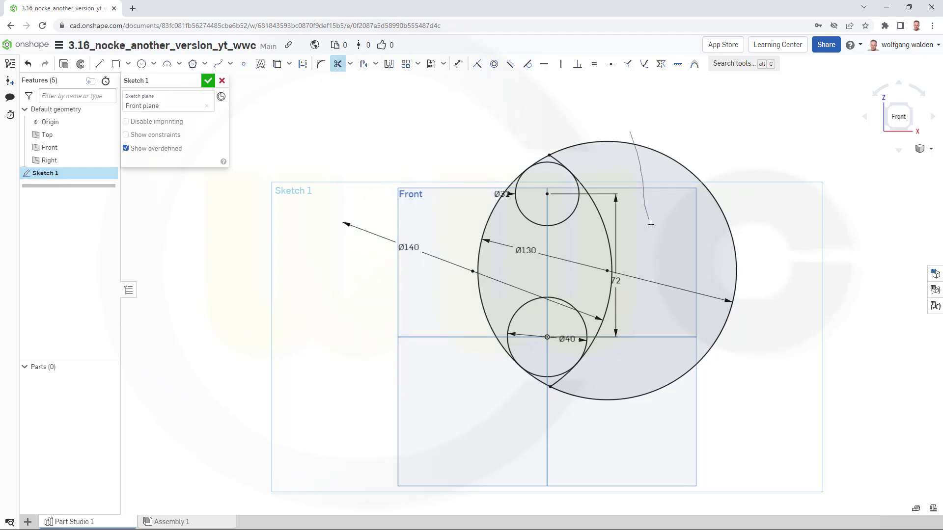
left_click_drag(626, 129, 648, 220)
left_click_drag(548, 220, 540, 305)
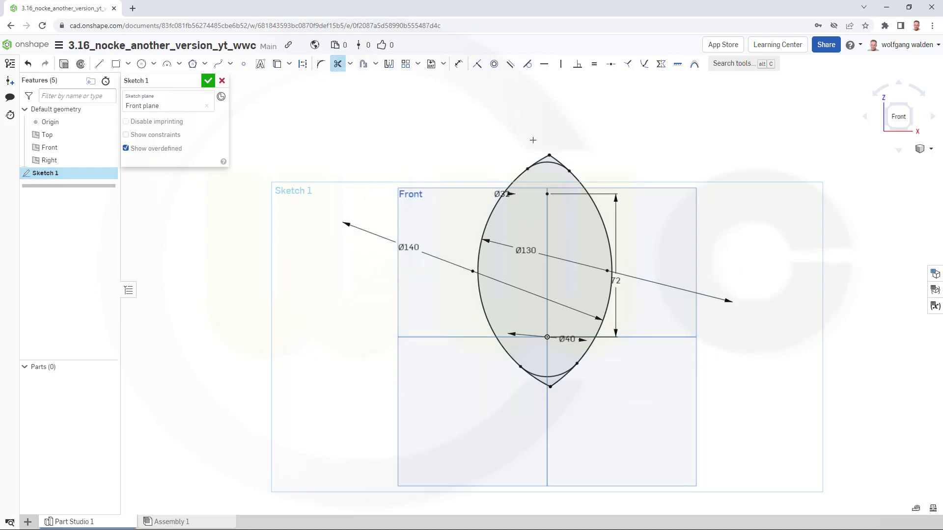
scroll(569, 167, "up", 3)
scroll(578, 182, "up", 3)
left_click(578, 182)
left_click(526, 188)
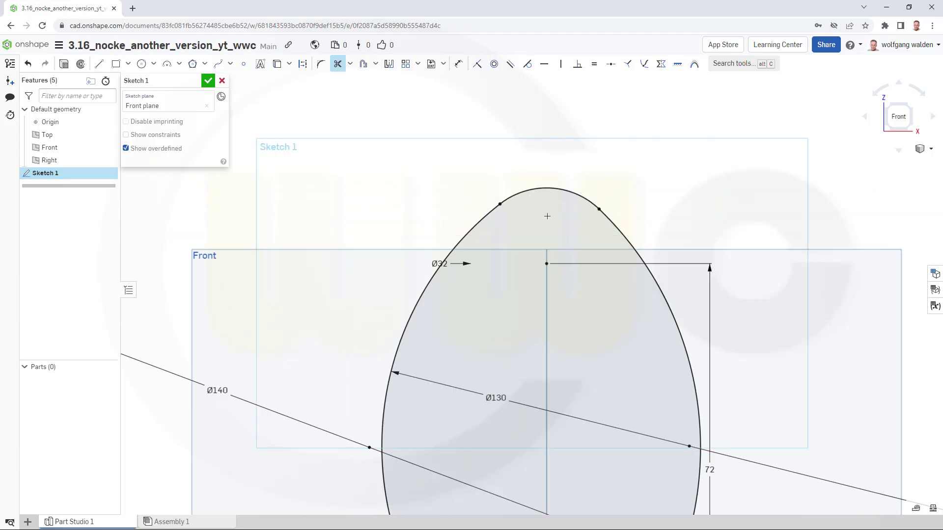
Step: Trim the bottom tip lines, then finish Sketch 1
scroll(550, 223, "down", 3)
scroll(533, 504, "up", 3)
scroll(551, 488, "up", 1)
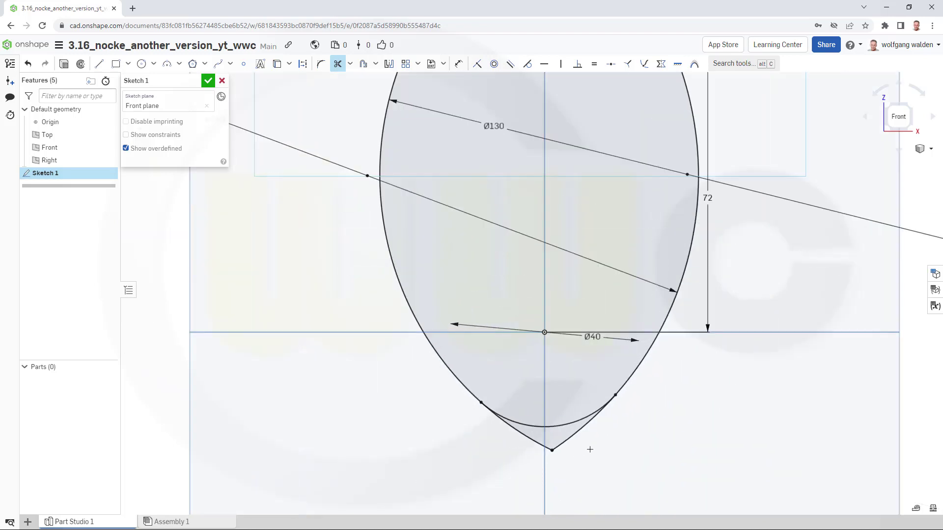
left_click_drag(532, 451, 525, 438)
scroll(538, 385, "down", 2)
scroll(538, 385, "down", 1)
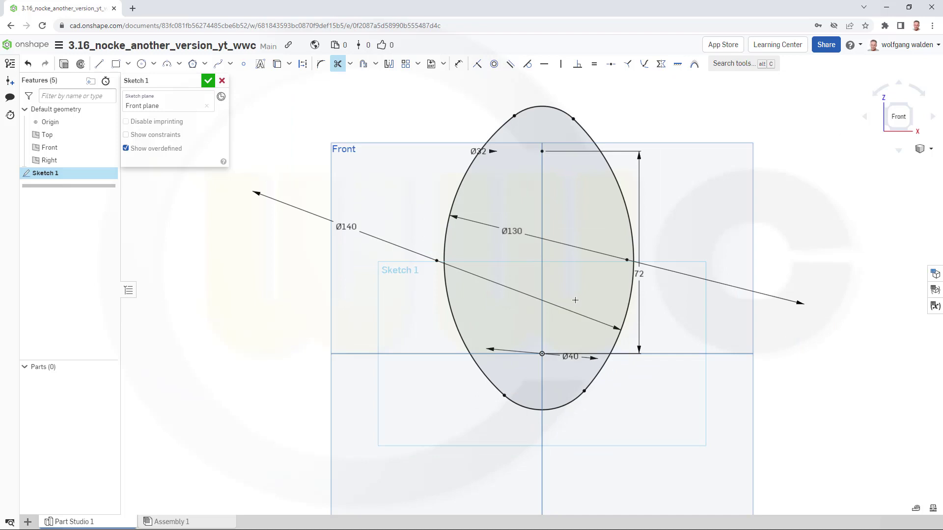
left_click(208, 81)
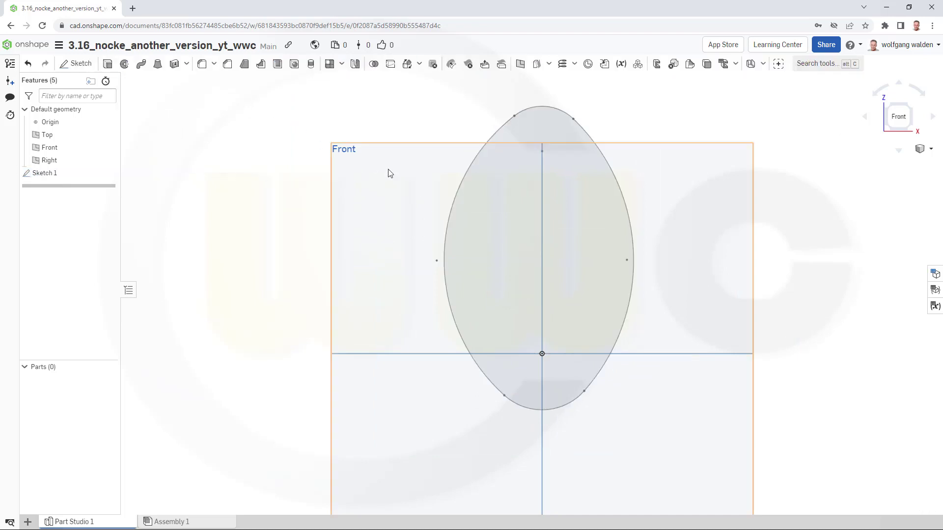
mouse_move(455, 199)
right_mouse_down()
mouse_move(429, 200)
mouse_move(432, 210)
right_mouse_up()
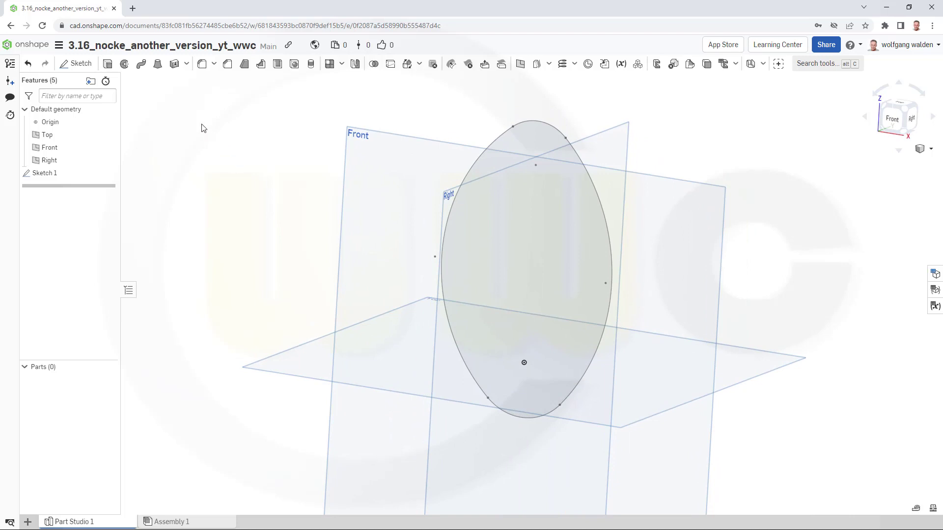
Step: Extrude the oval as a symmetric 10 mm deep thin wall, 10 mm thick, flipped inward
left_click(108, 65)
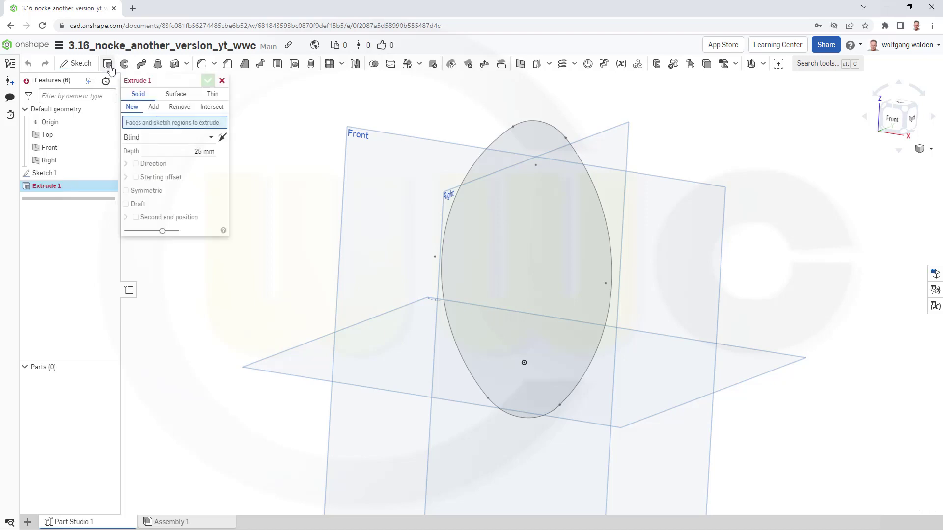
left_click(212, 94)
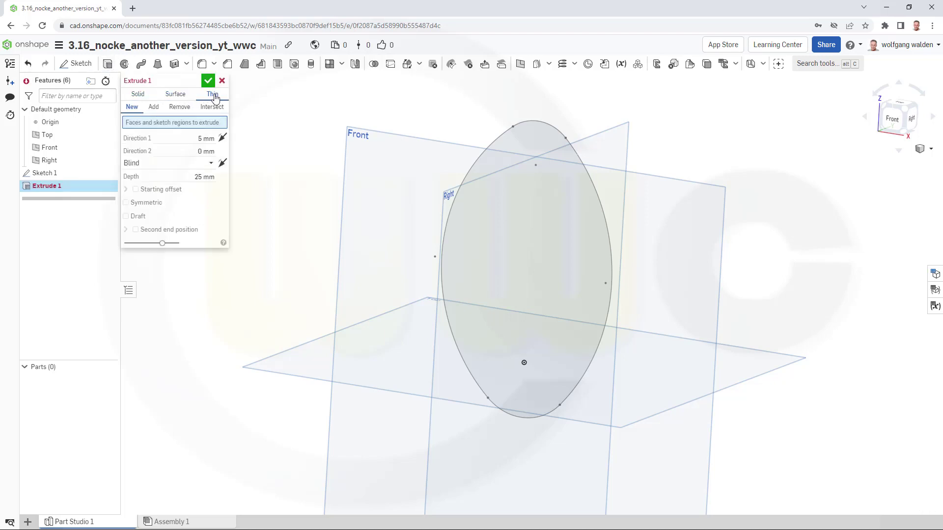
left_click(126, 203)
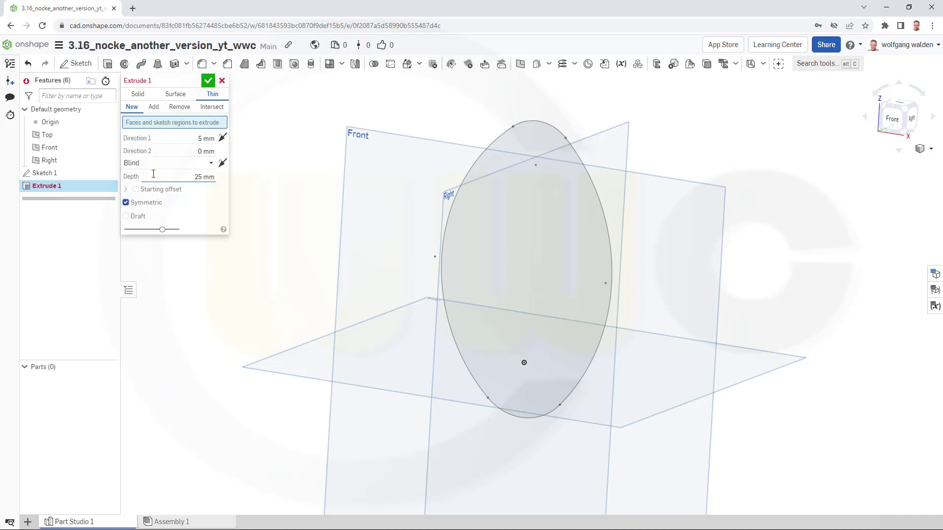
left_click(201, 177)
type("10")
key("Return")
left_click(535, 238)
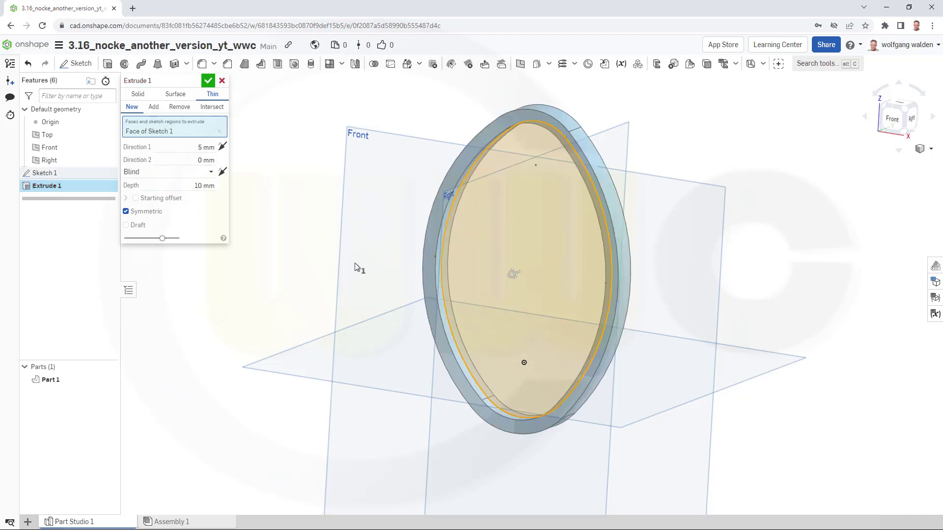
left_click(207, 147)
type("10")
key("Return")
left_click(222, 149)
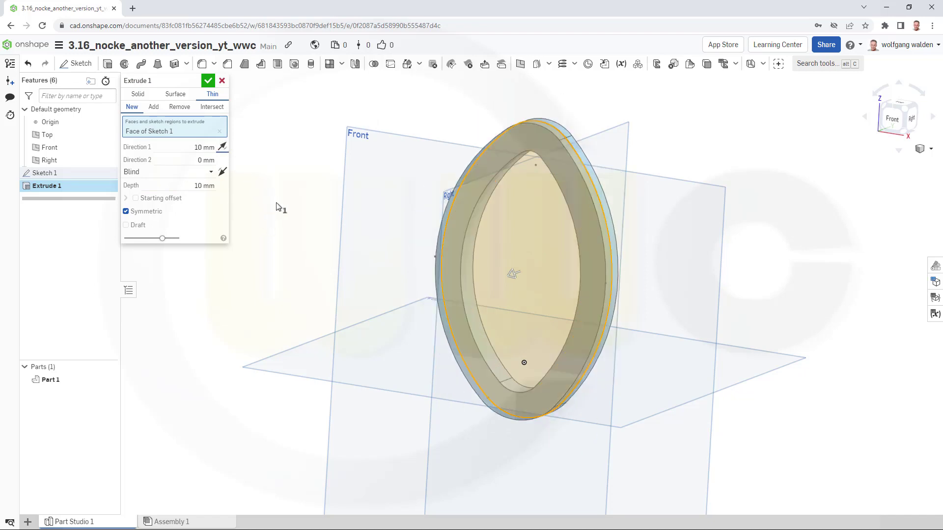
left_click(209, 80)
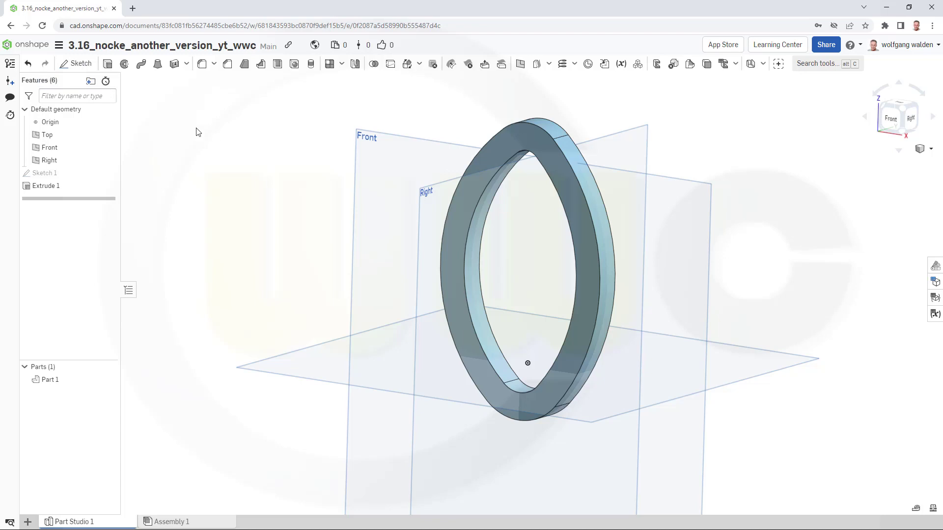
Step: Add a 5 mm symmetric solid extrude of the Sketch 1 faces filling the ring
left_click(61, 174)
left_click(108, 64)
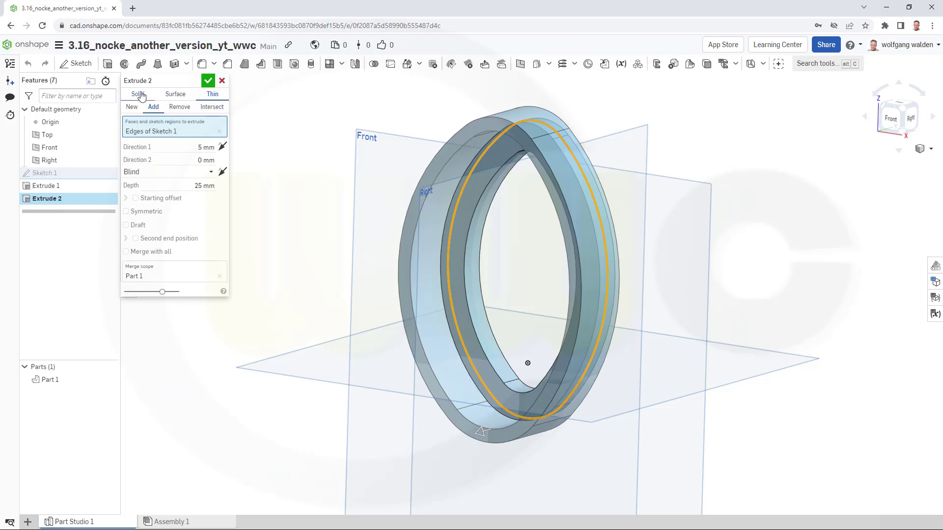
left_click(139, 94)
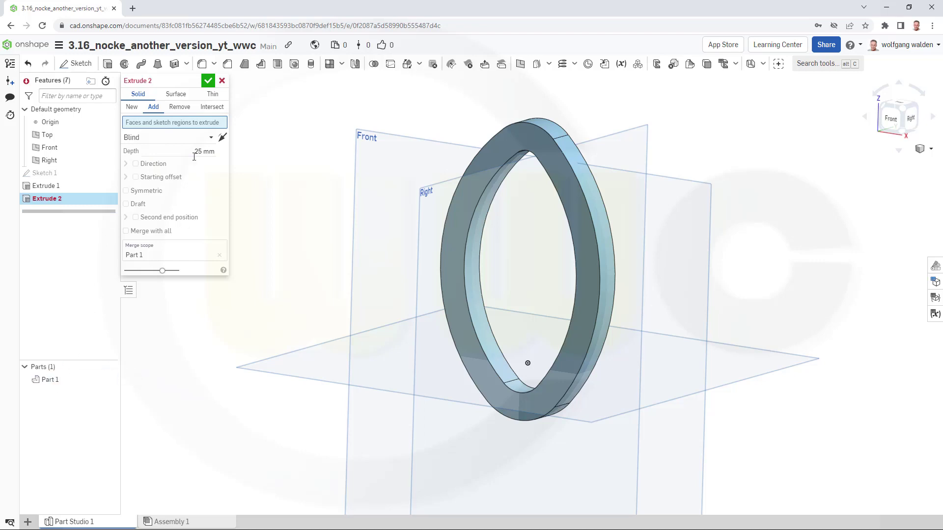
left_click(126, 191)
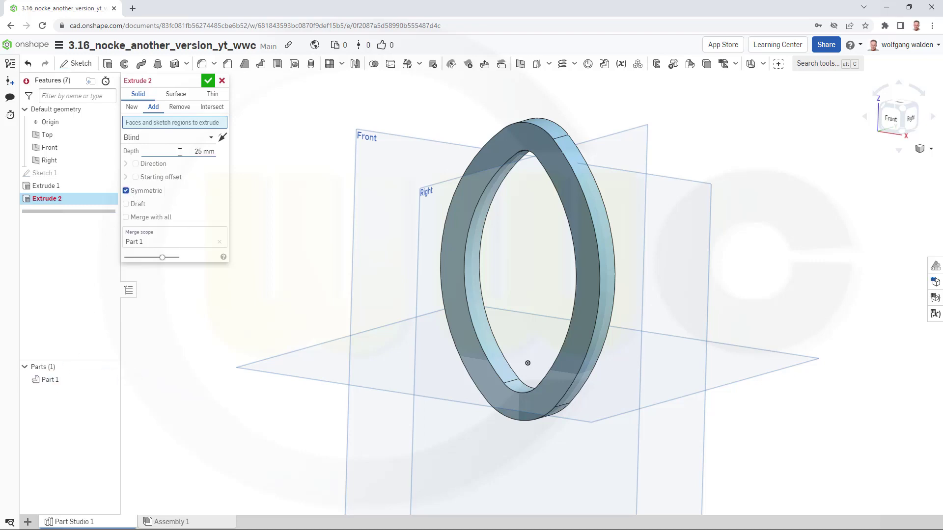
type("5")
key("Return")
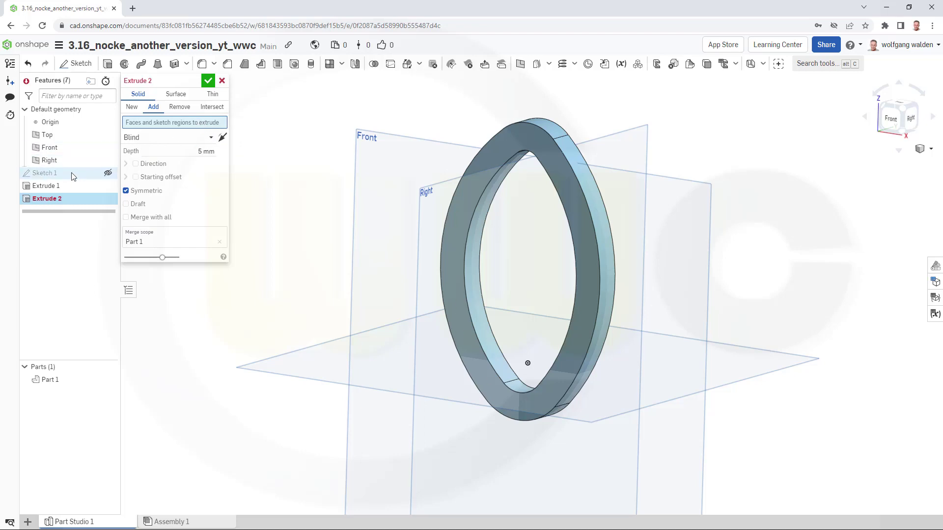
left_click(58, 176)
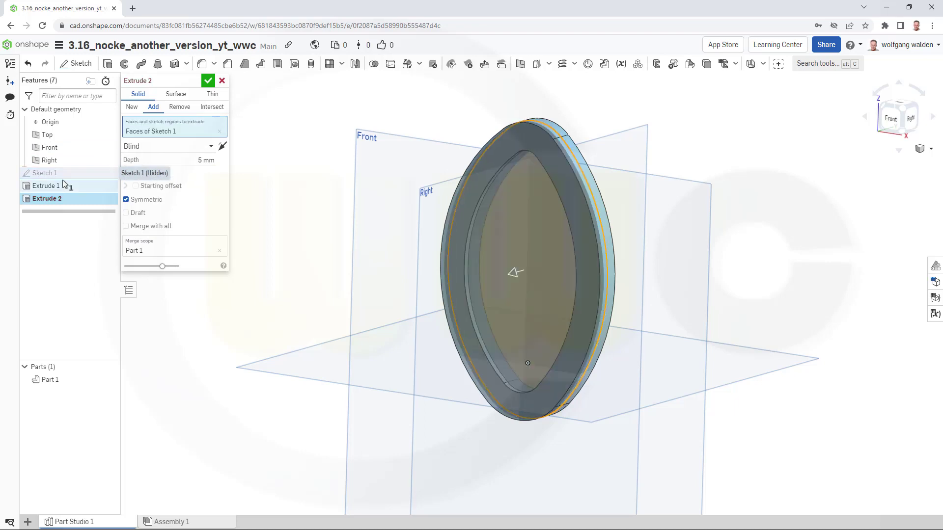
left_click(208, 80)
right_click_drag(248, 145, 276, 184)
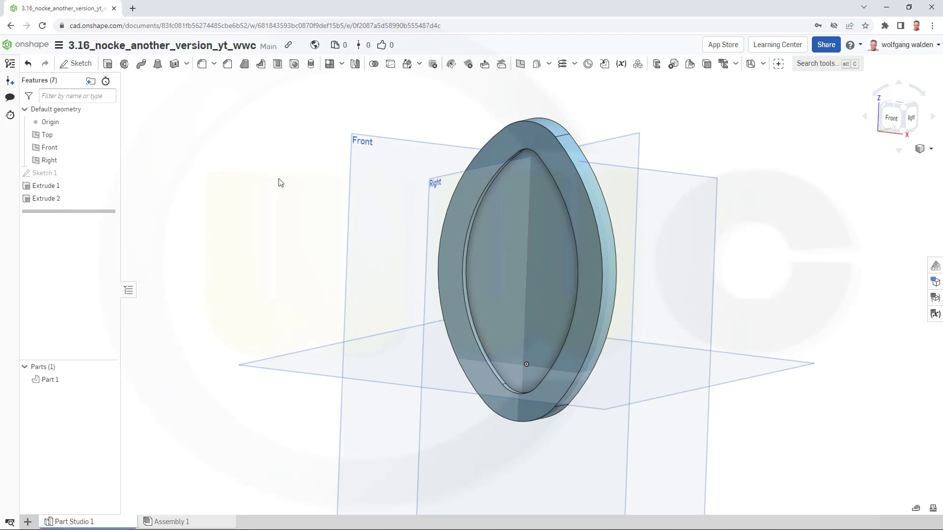
Step: Sketch a Ø40 circle at the origin on the Front plane as Sketch 2
left_click(83, 66)
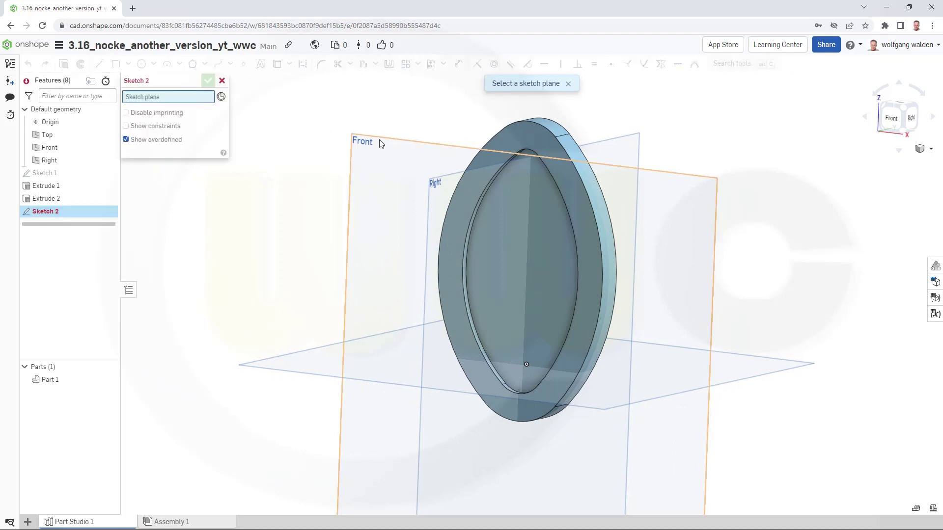
left_click(360, 142)
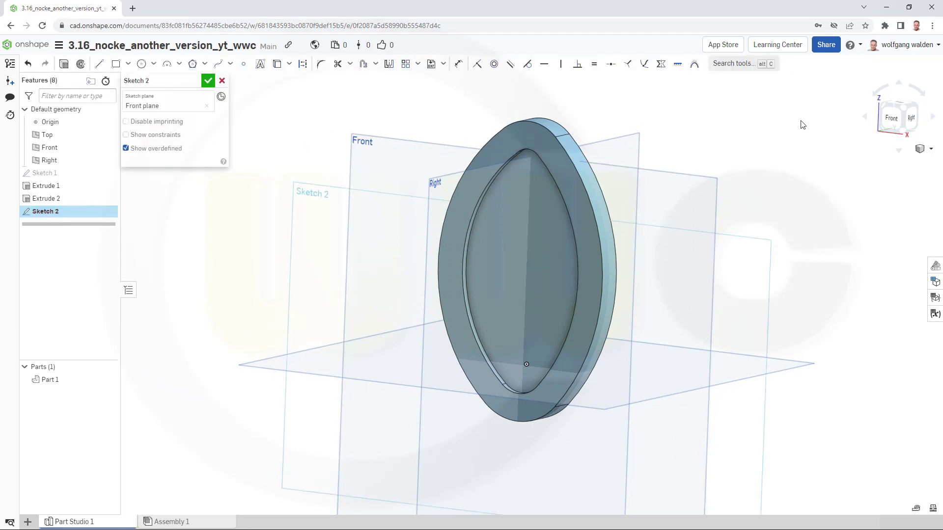
left_click(892, 119)
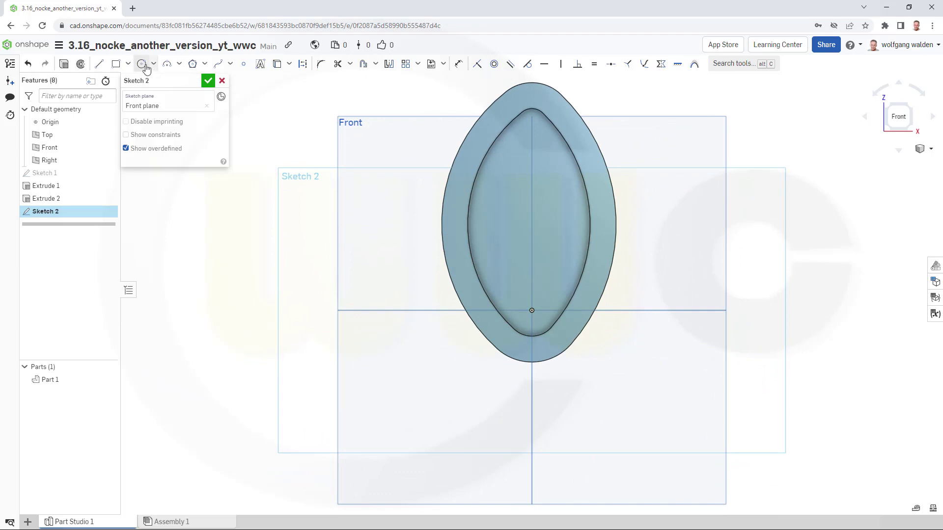
left_click(144, 64)
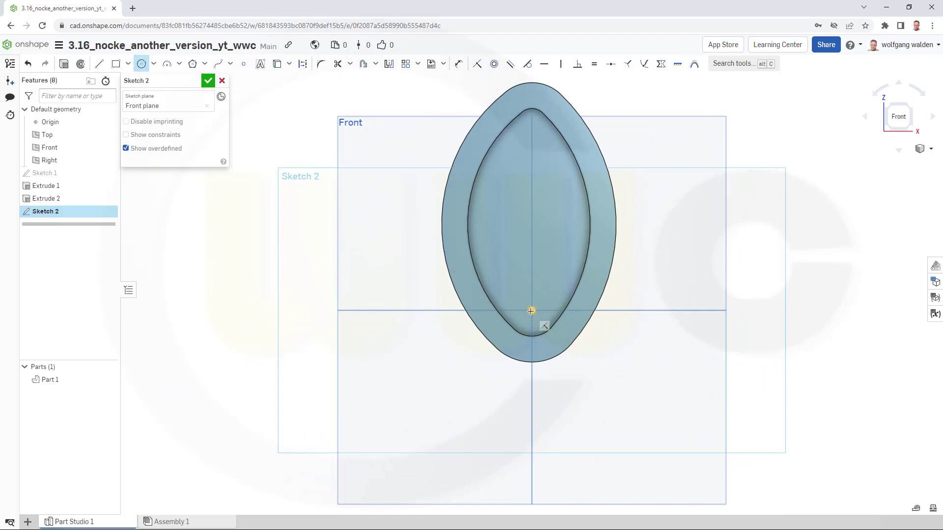
left_click(531, 311)
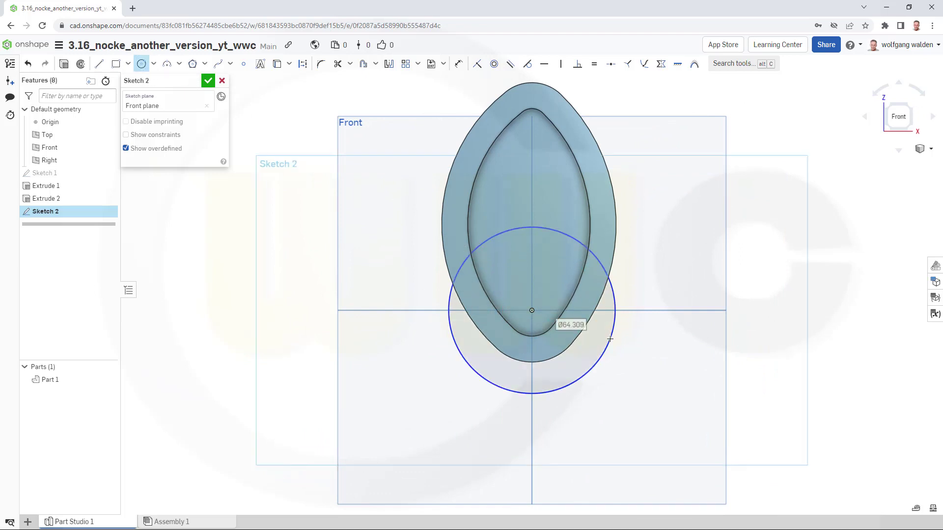
type("40")
key("Return")
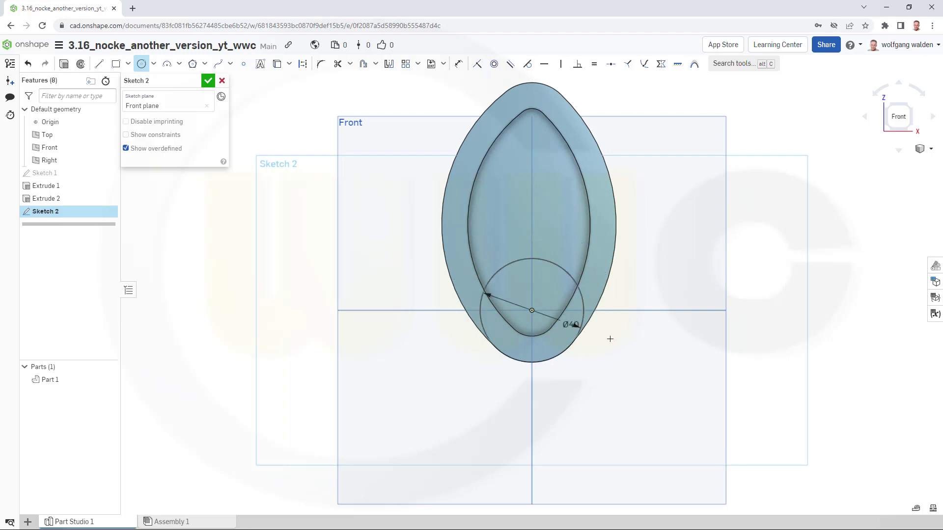
left_click(209, 80)
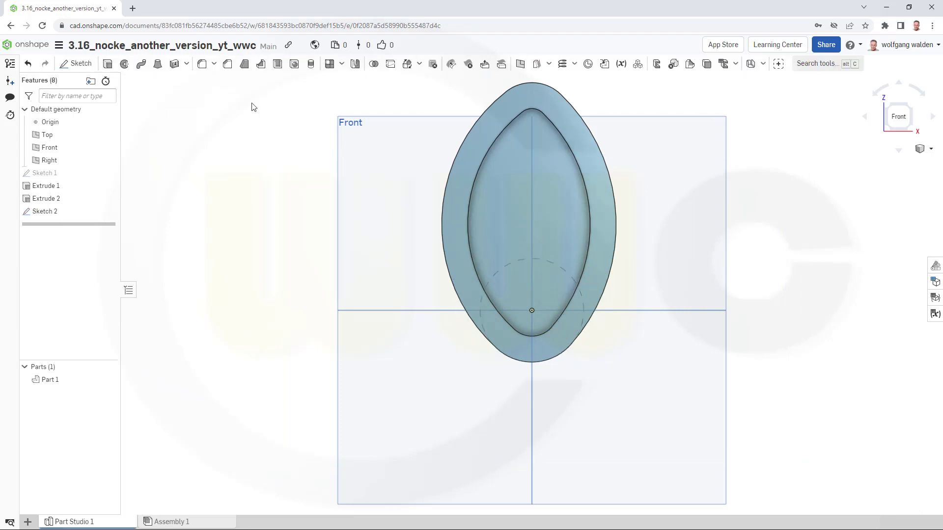
Step: Extrude the Sketch 2 circle 20 mm symmetrically into the hub
key("shift+7")
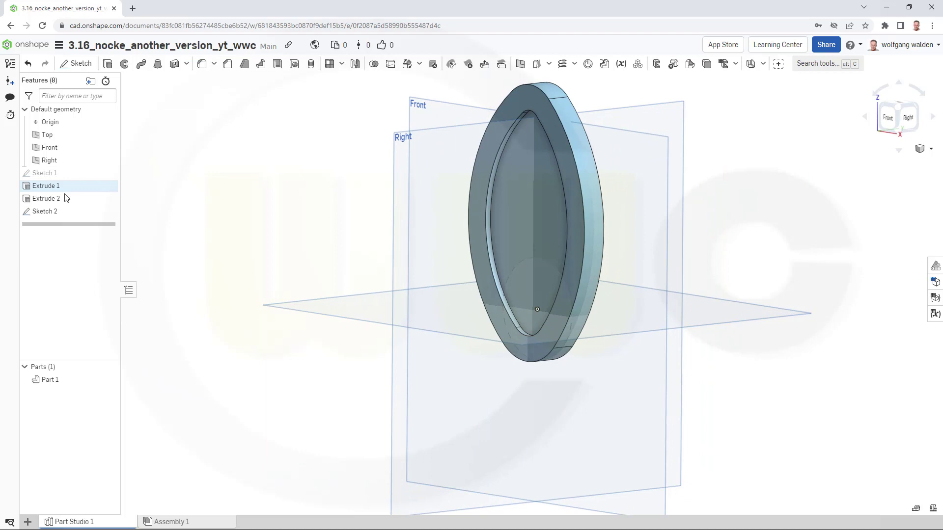
left_click(108, 63)
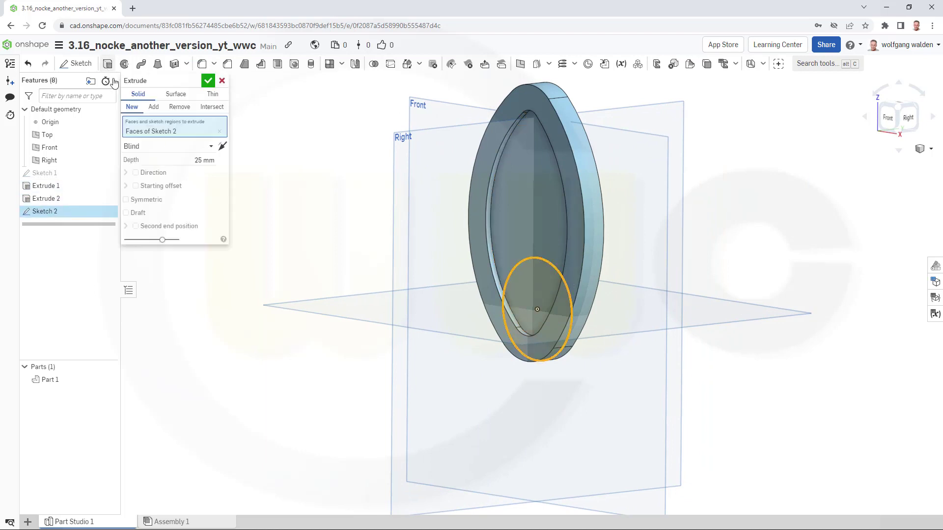
left_click(126, 200)
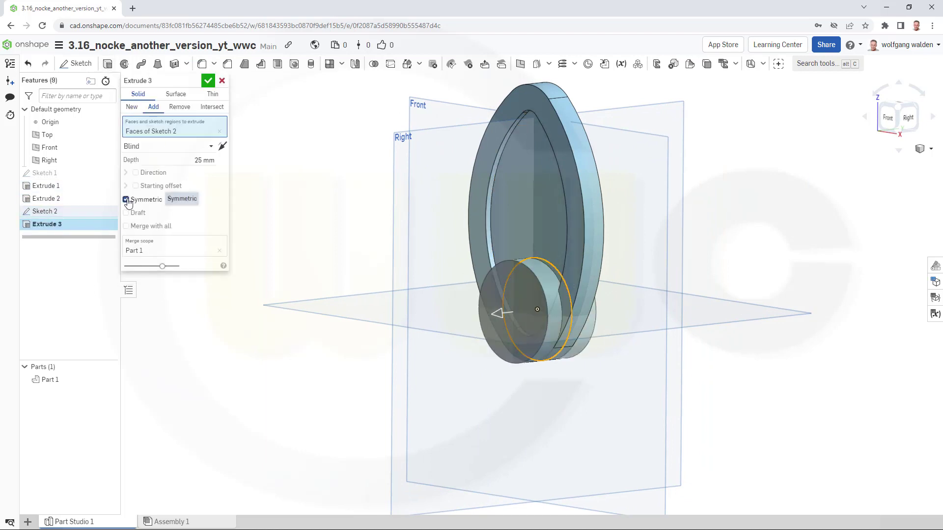
left_click(194, 160)
type("20")
key("Return")
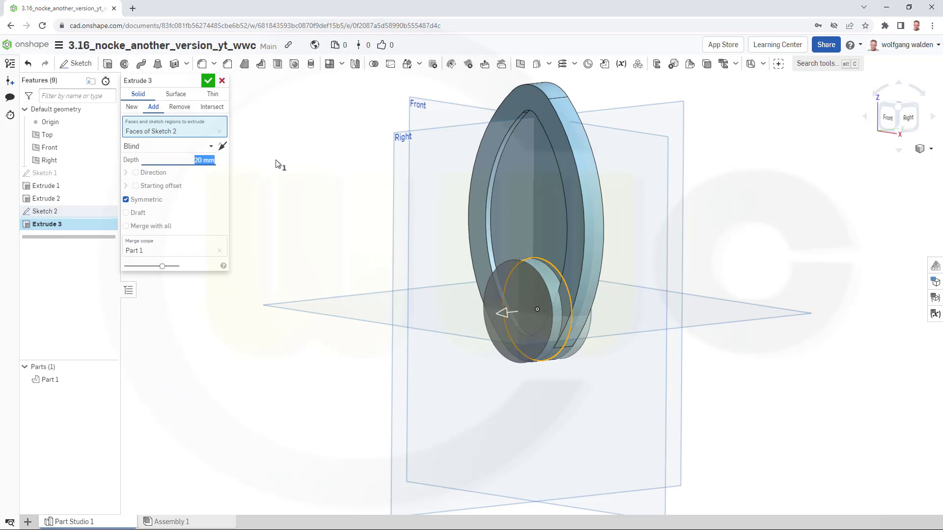
left_click(208, 81)
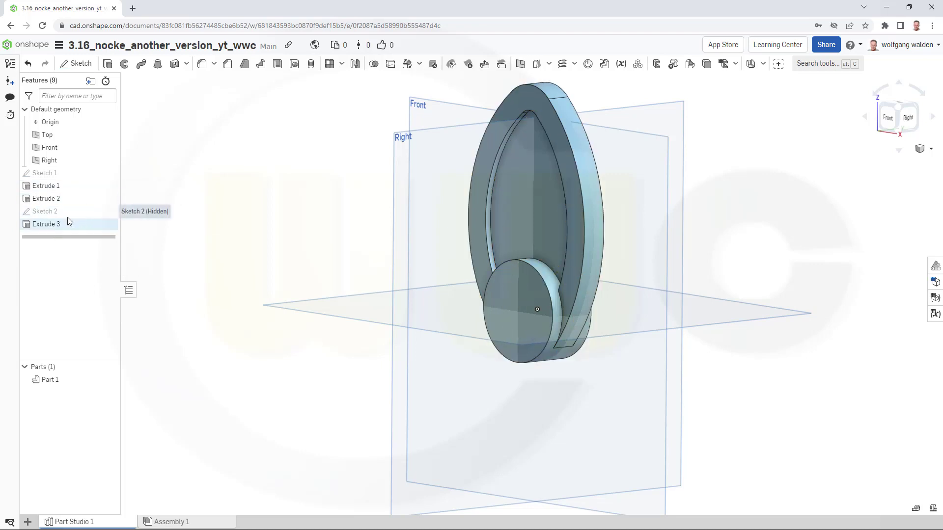
Step: Move Extrude 3 above Extrude 2 and roll history back to before Extrude 2
left_click_drag(52, 214, 57, 199)
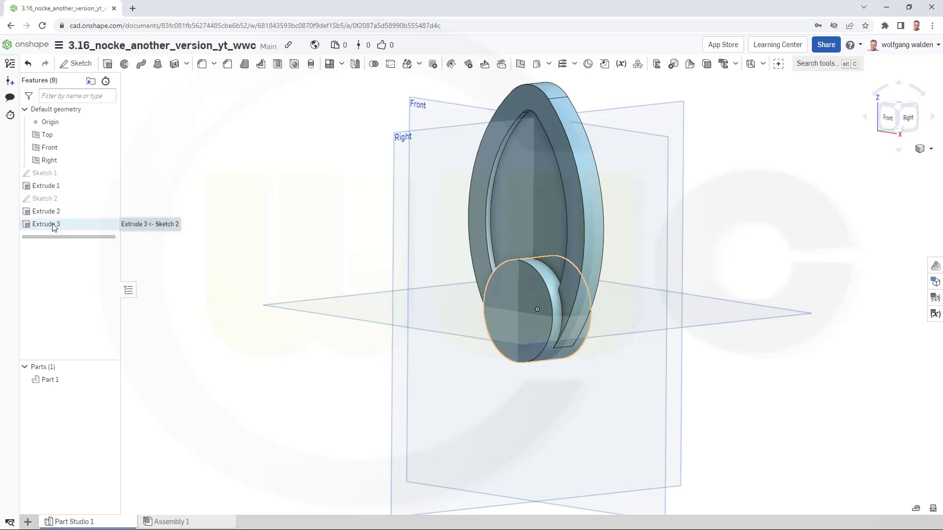
left_click_drag(53, 224, 57, 207)
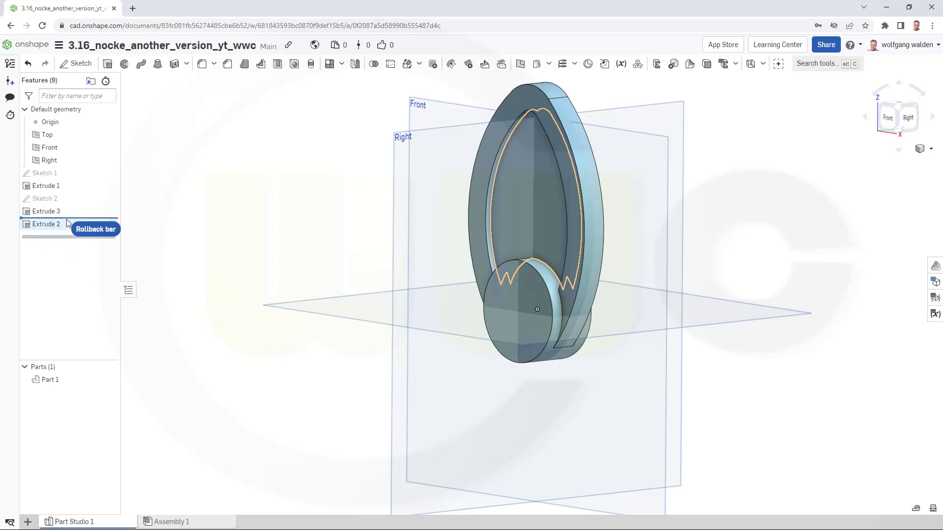
left_click_drag(67, 224, 67, 239)
key("shift+7")
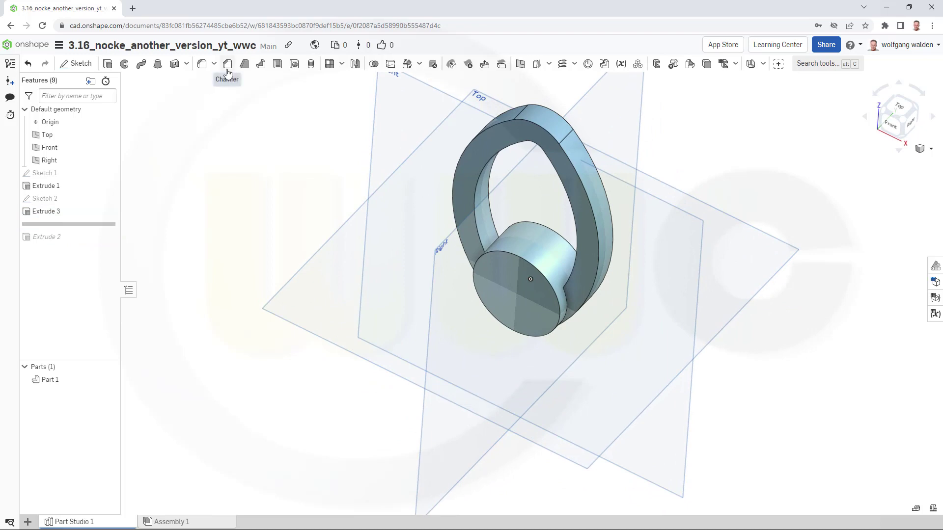
Step: Fillet the two hub edges with an 8 mm radius
left_click(202, 65)
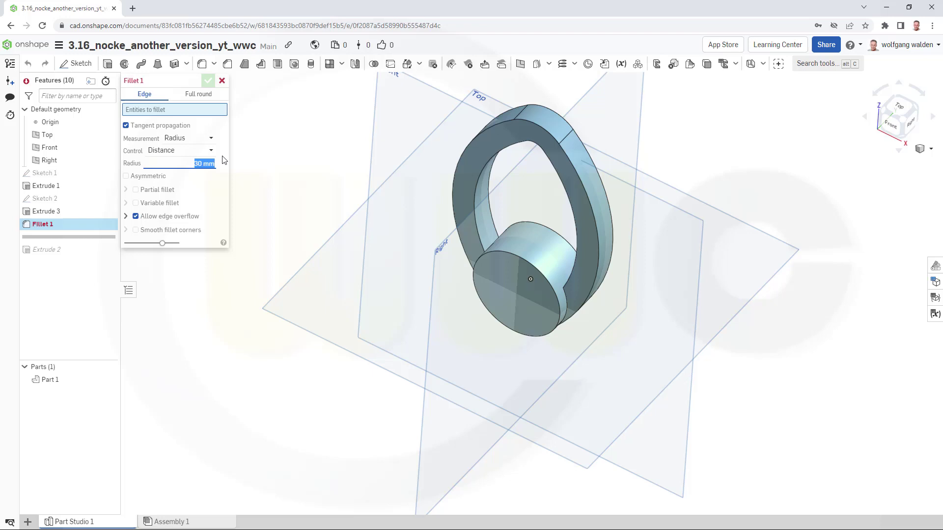
type("8")
key("Tab")
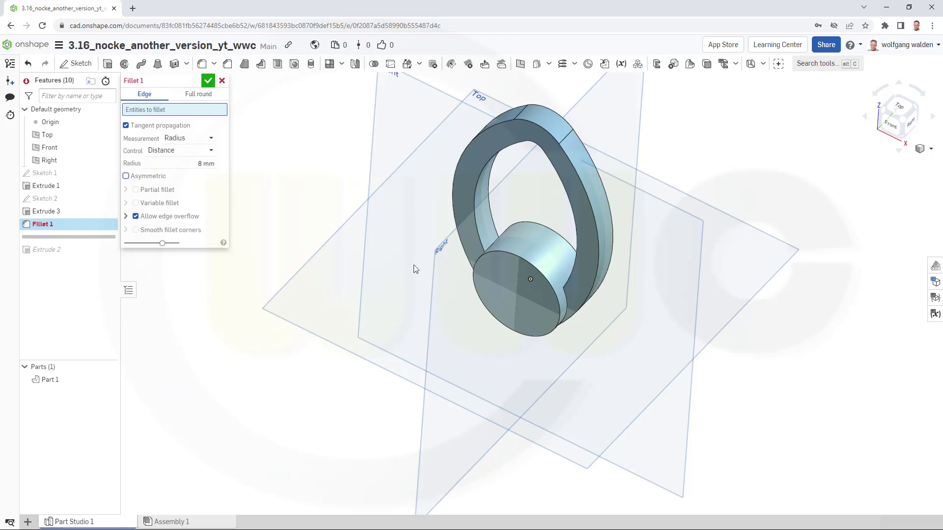
right_click_drag(437, 252, 423, 200)
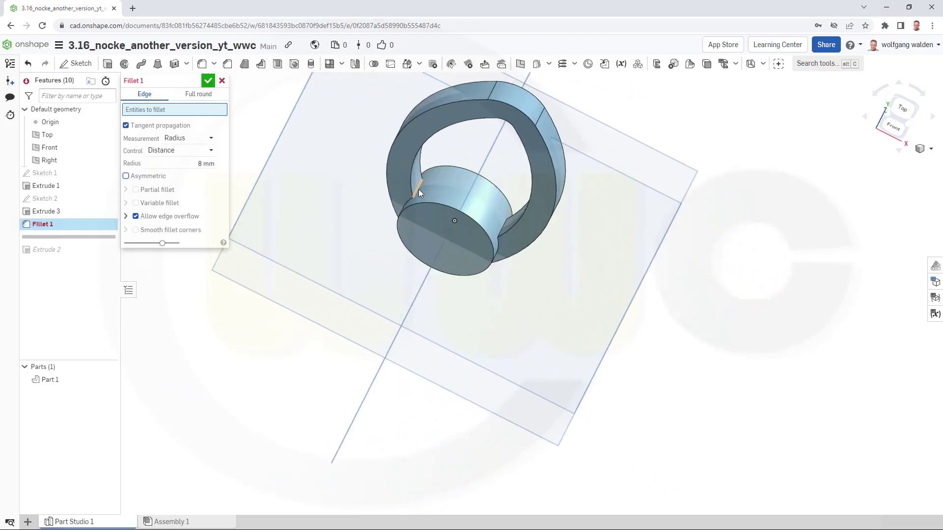
left_click(418, 189)
left_click(503, 224)
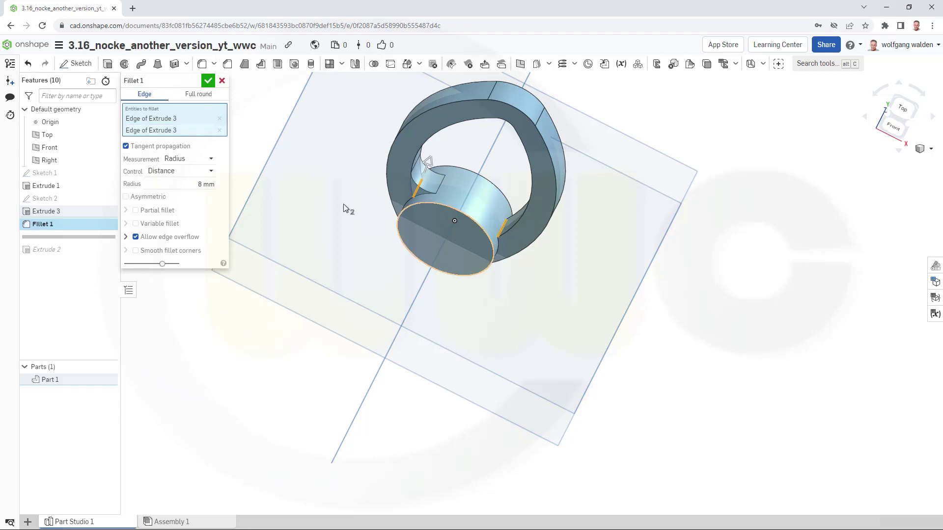
left_click(210, 81)
right_click_drag(324, 179, 330, 162)
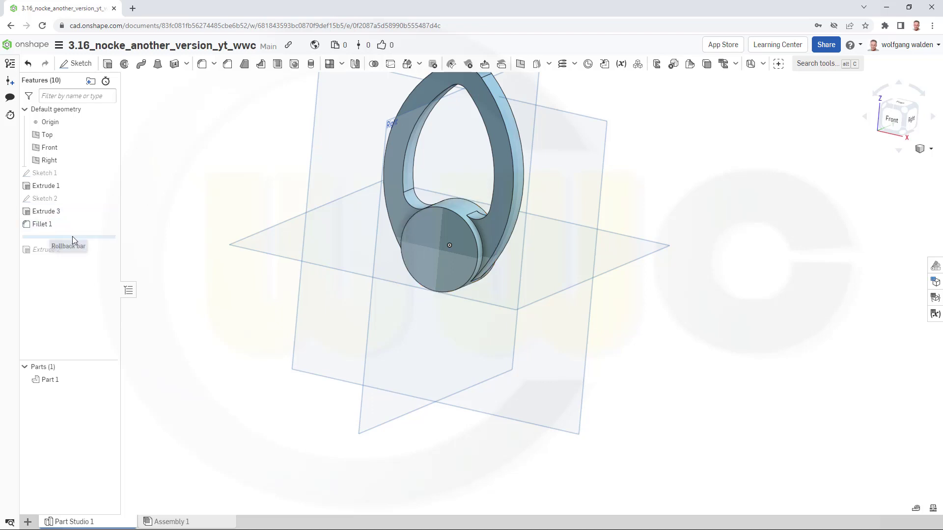
Step: Roll history forward past Extrude 2 and turn the view toward the front
left_click_drag(73, 239, 74, 256)
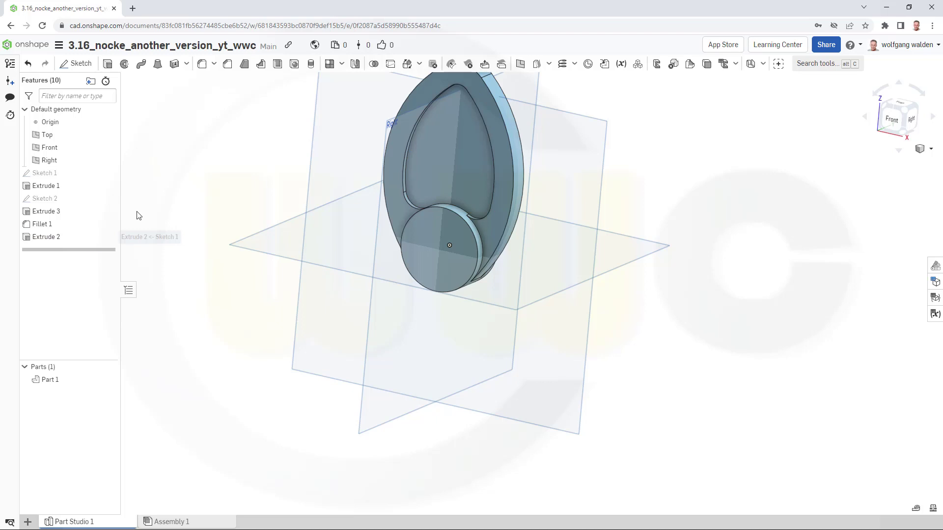
key("Up")
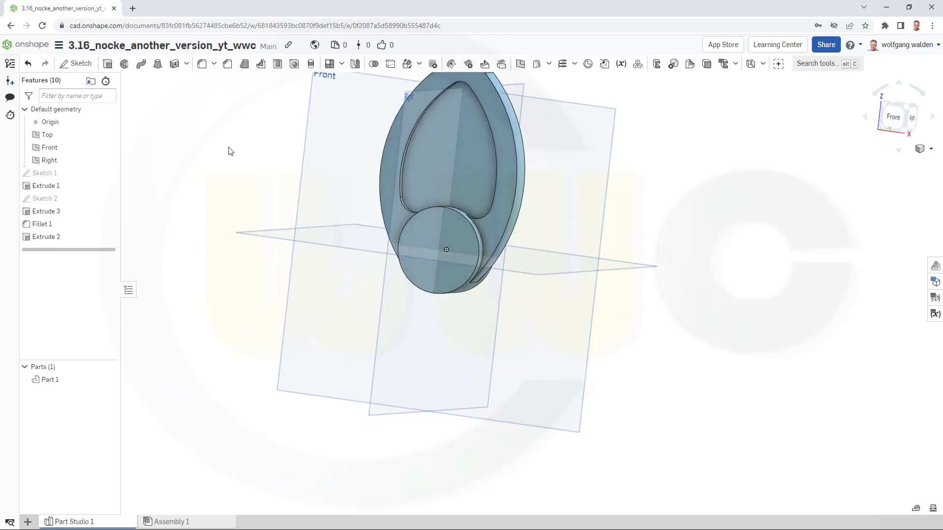
key("Up")
key("Up")
key("Up")
scroll(226, 131, "down", 2)
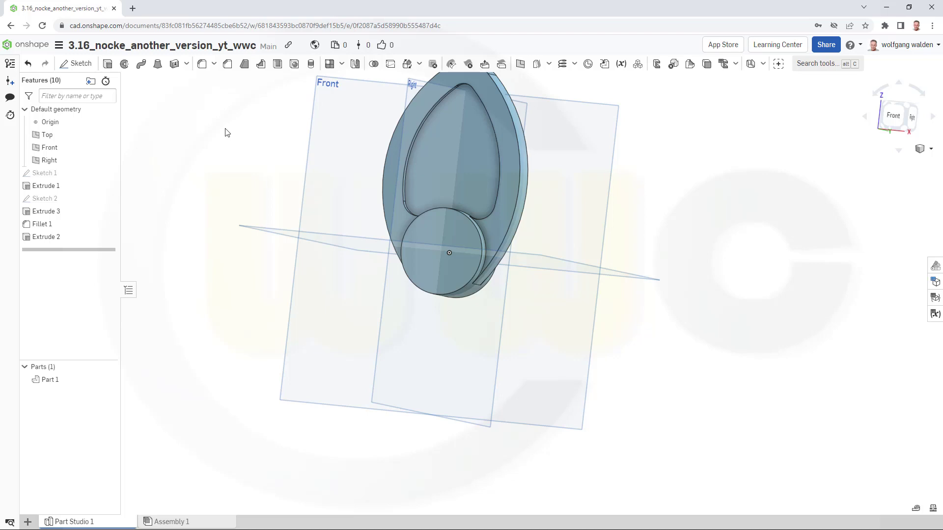
Step: Create Sketch 3 on the hub's end face with a single point at the hub centre
left_click(76, 64)
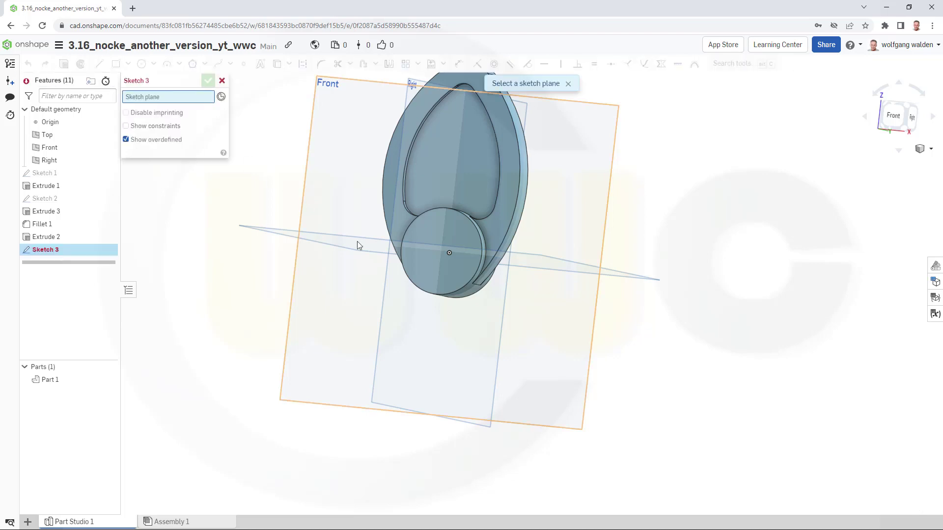
left_click(421, 273)
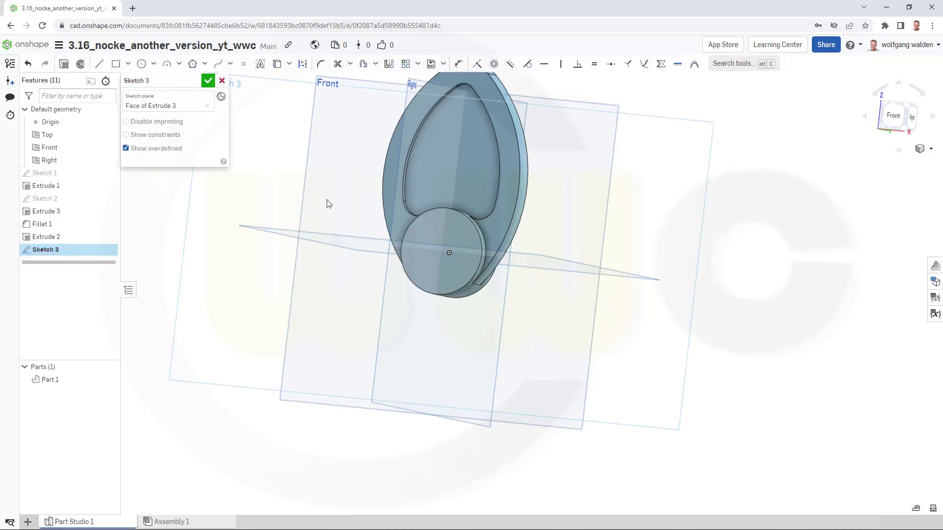
left_click(244, 64)
key("n")
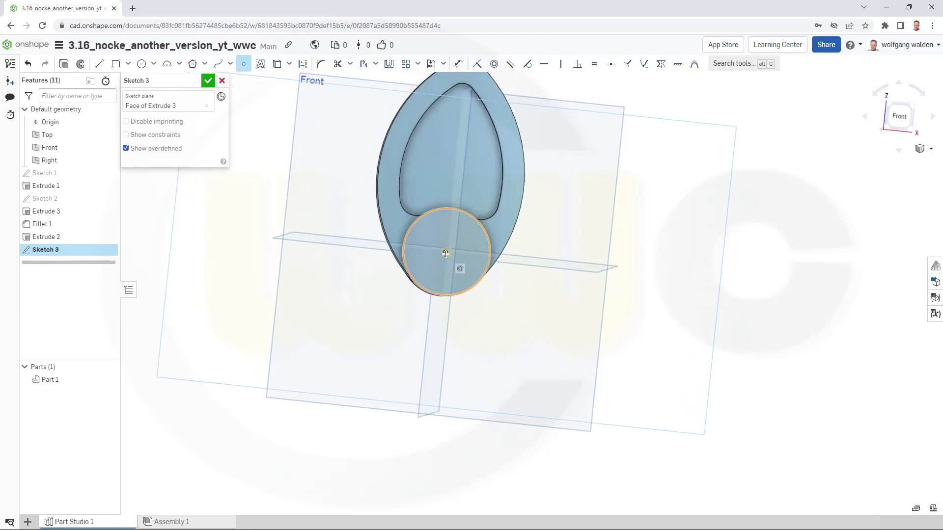
left_click(445, 252)
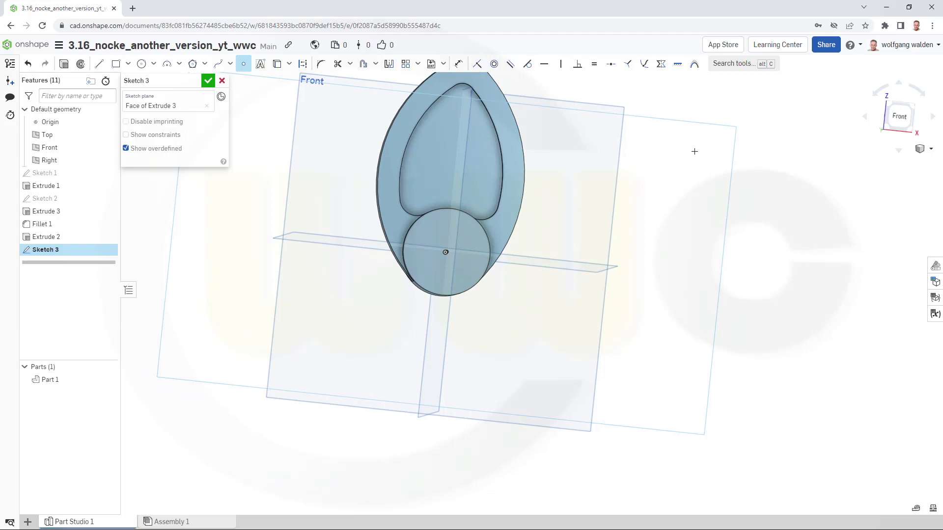
left_click(205, 82)
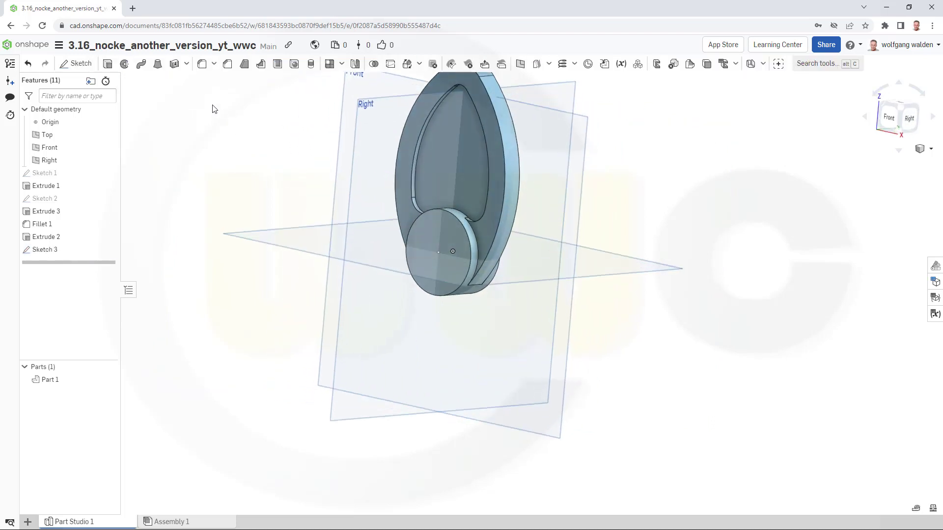
Step: Add a 20 mm diameter through hole at Sketch 3's centre point, creating Hole 1
left_click(294, 64)
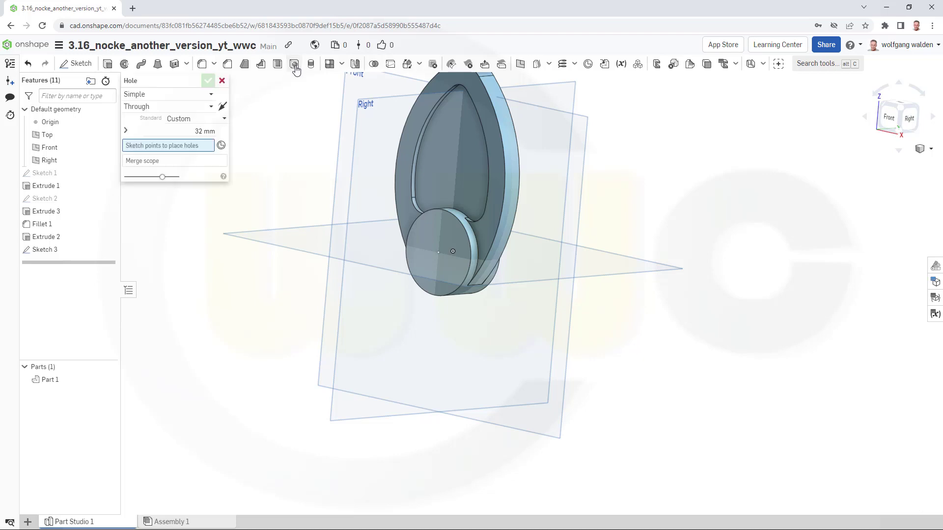
left_click(438, 252)
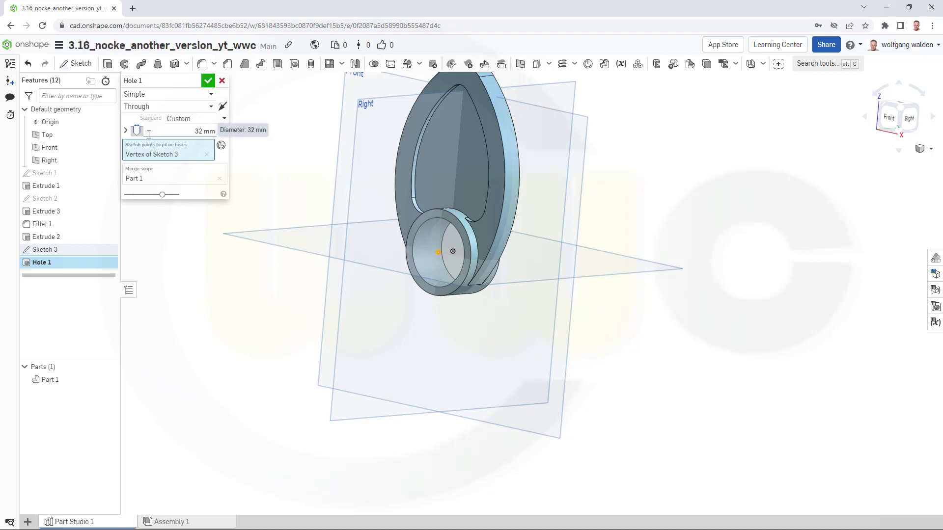
left_click_drag(149, 134, 230, 131)
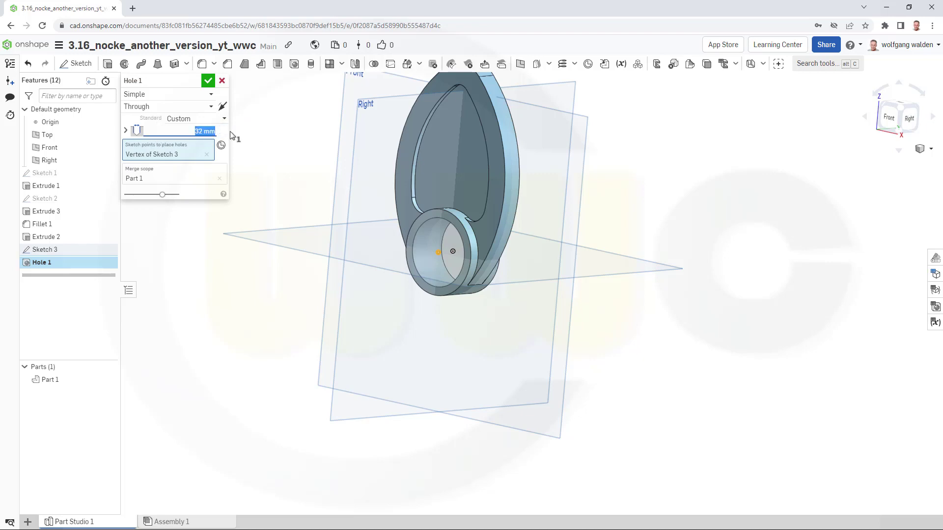
type("20")
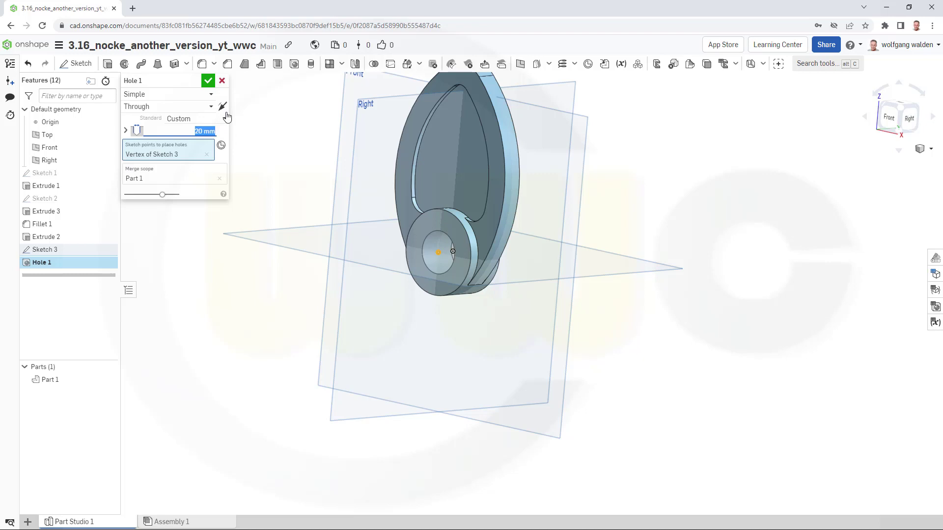
left_click(208, 80)
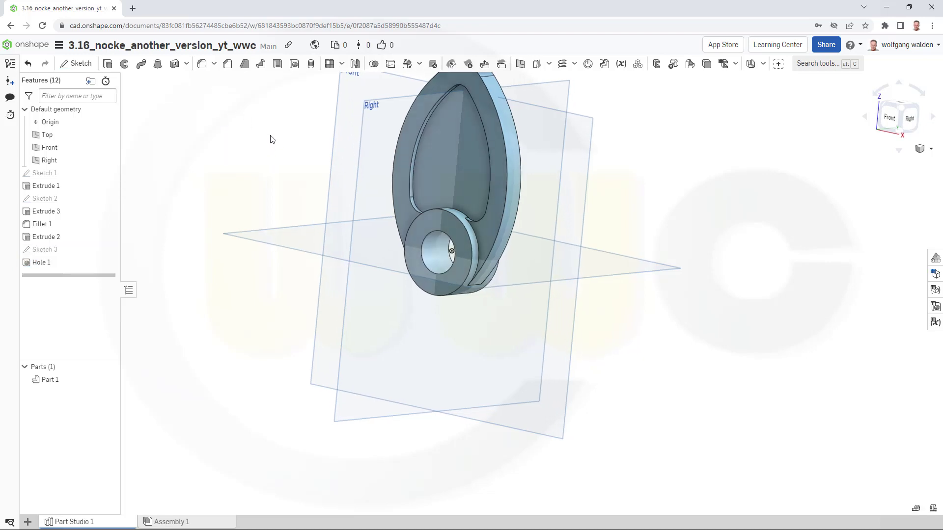
middle_click_drag(270, 141, 331, 215)
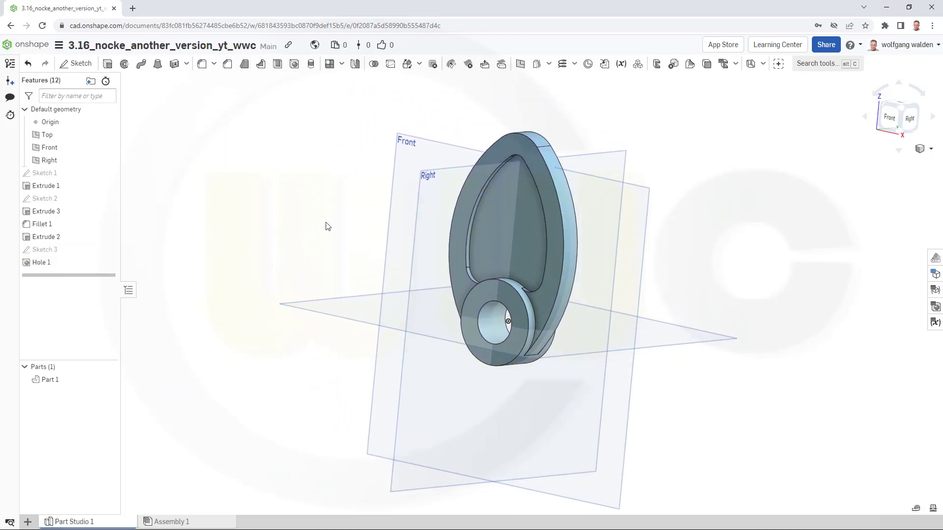
mouse_move(328, 226)
right_mouse_down()
mouse_move(339, 213)
mouse_move(361, 212)
right_mouse_up()
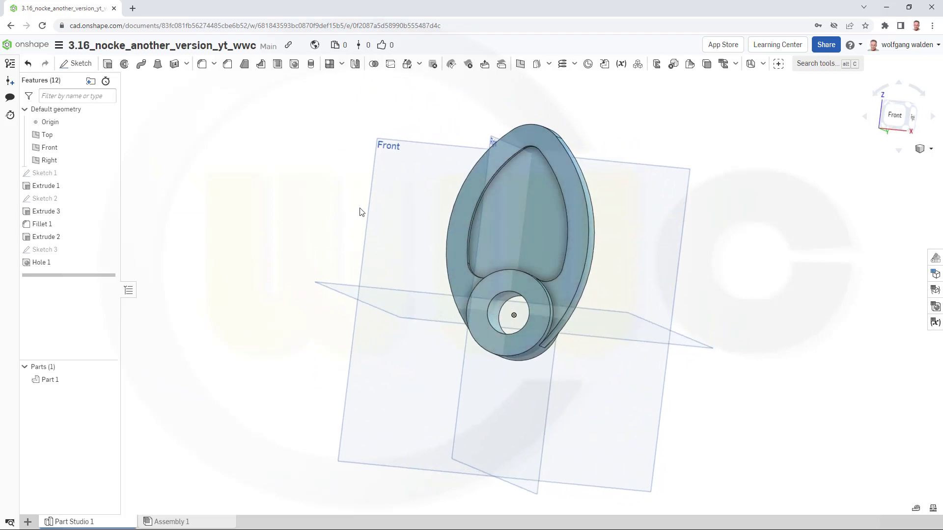